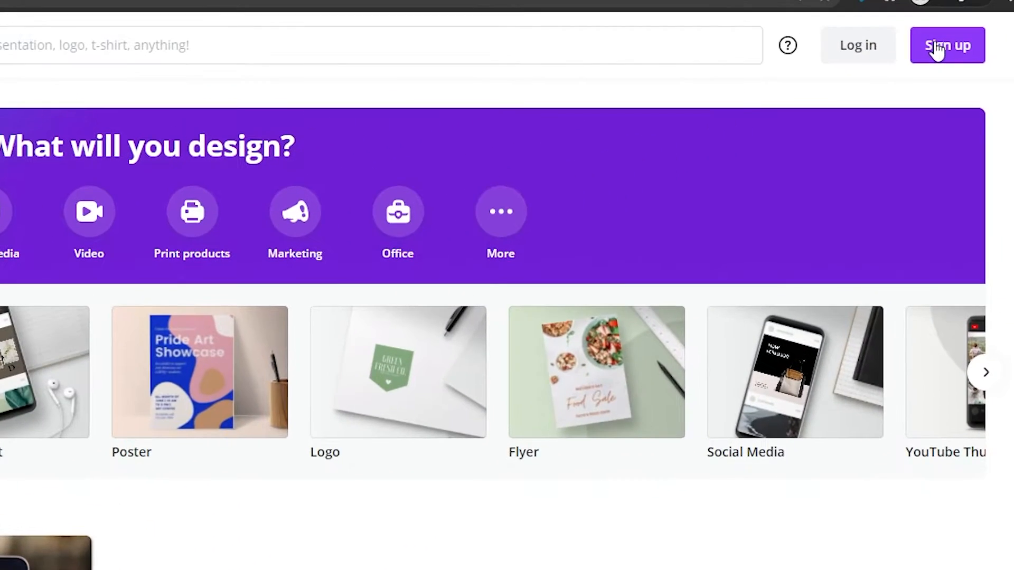
Start signing up for a free account from the home page
left_click(1013, 13)
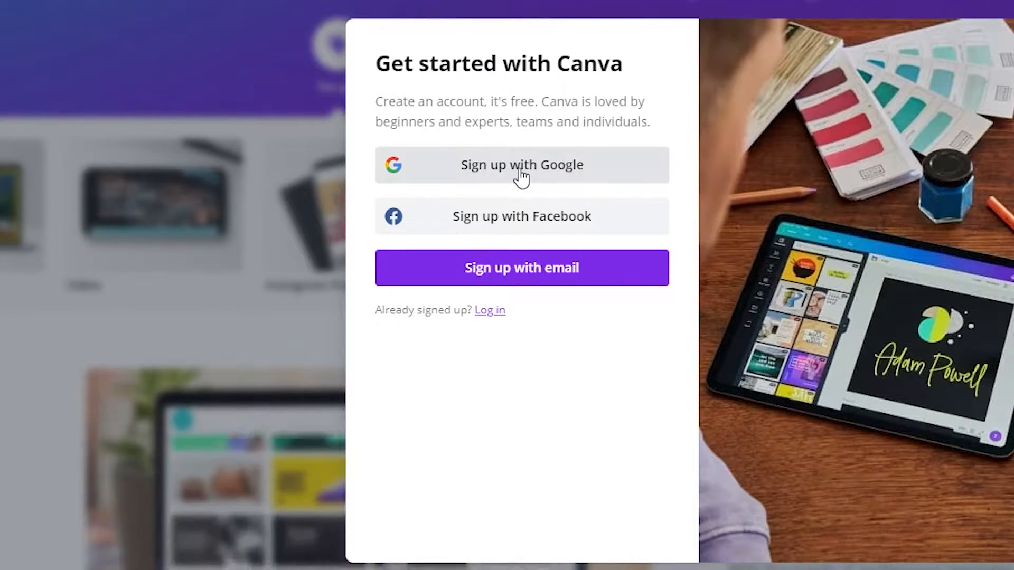
left_click(547, 275)
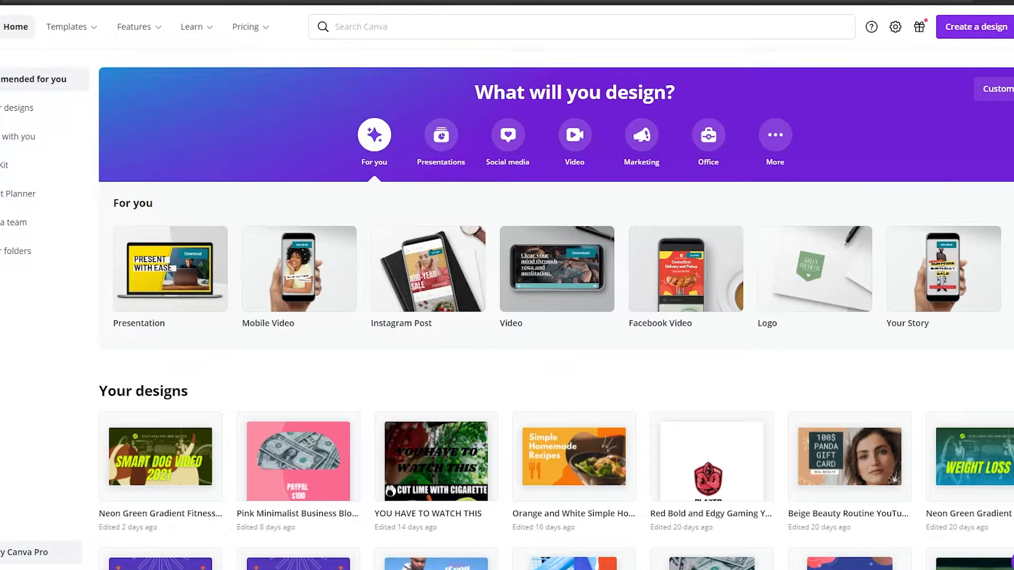
Search the design types for "youtube" and open the YouTube Thumbnail templates
left_click(1013, 270)
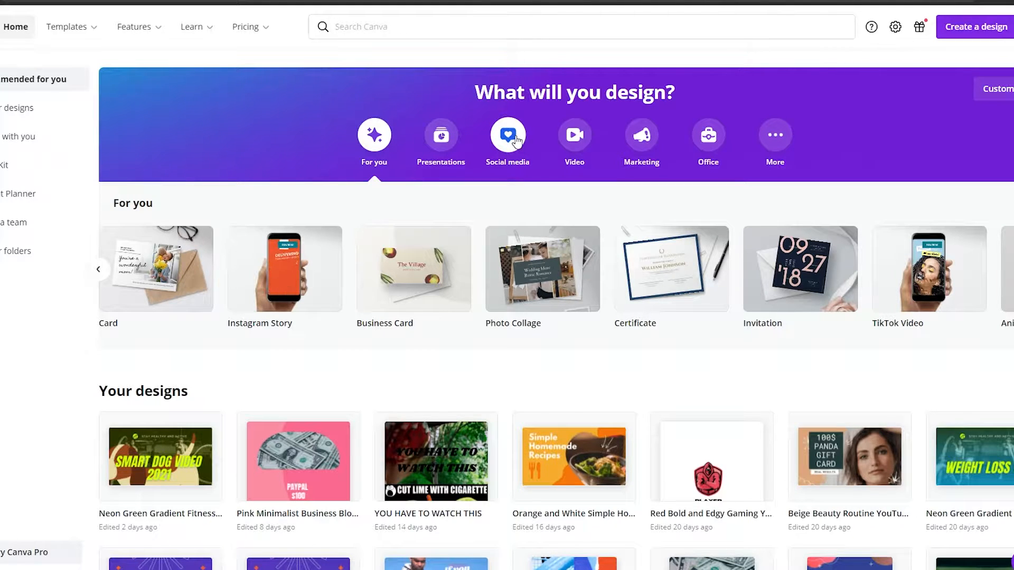
scroll(645, 139, "down", 3)
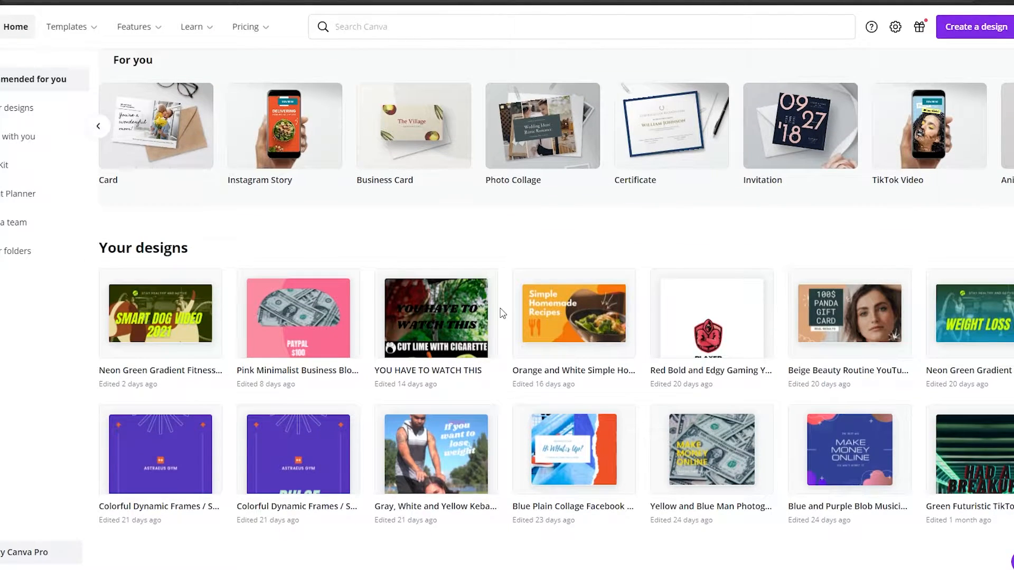
scroll(423, 350, "up", 3)
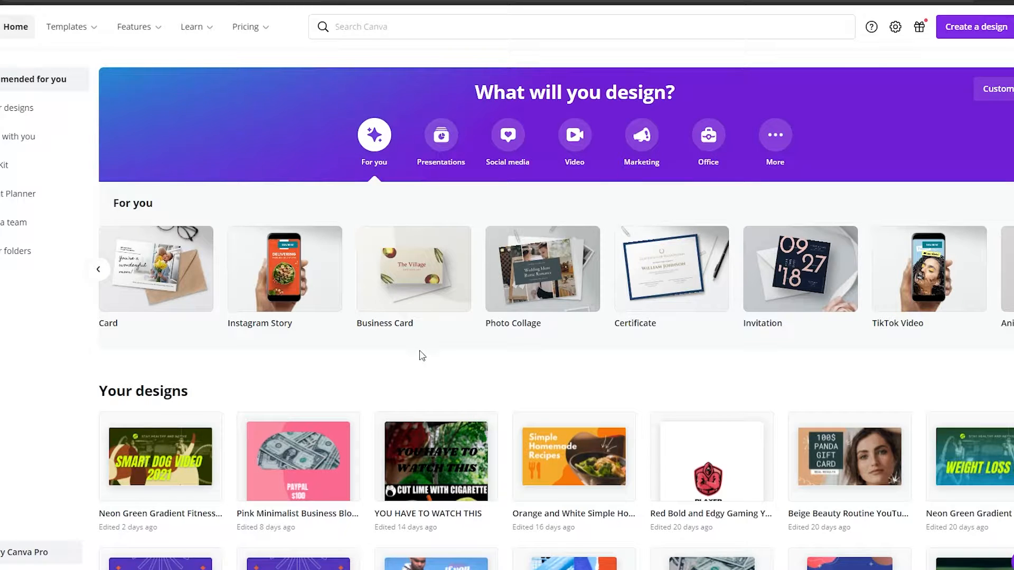
left_click(426, 27)
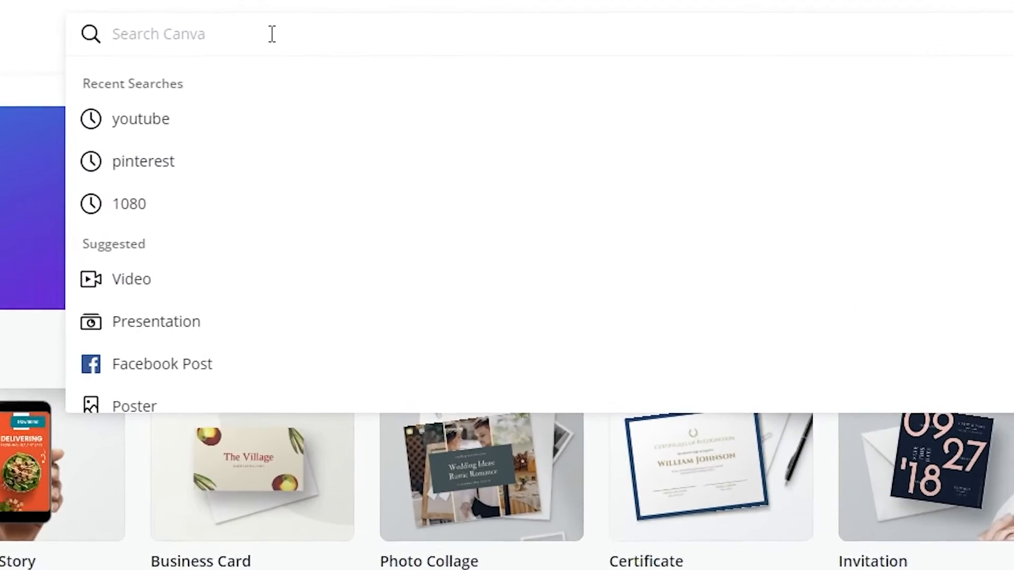
type("youtube")
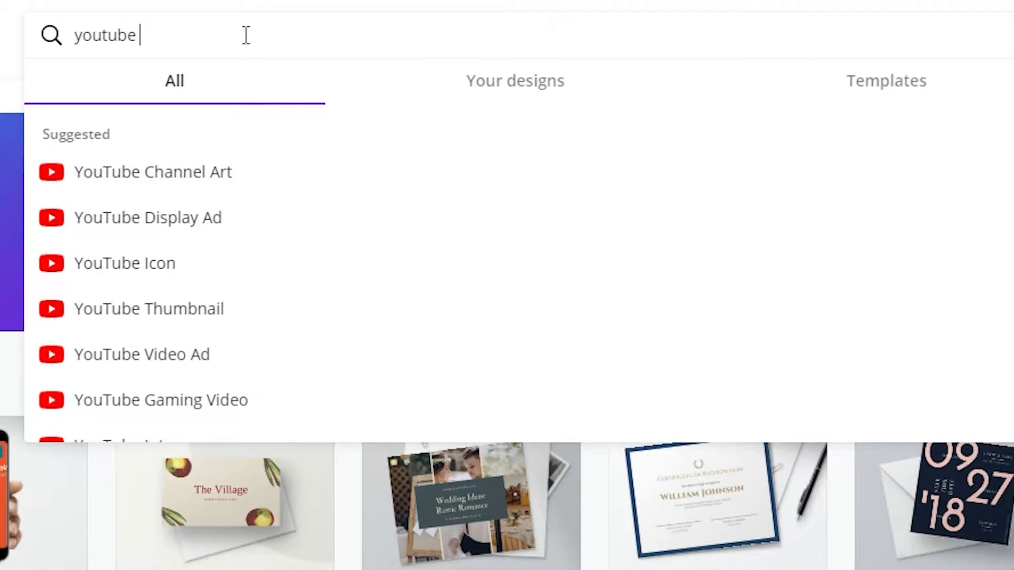
scroll(222, 238, "down", 5)
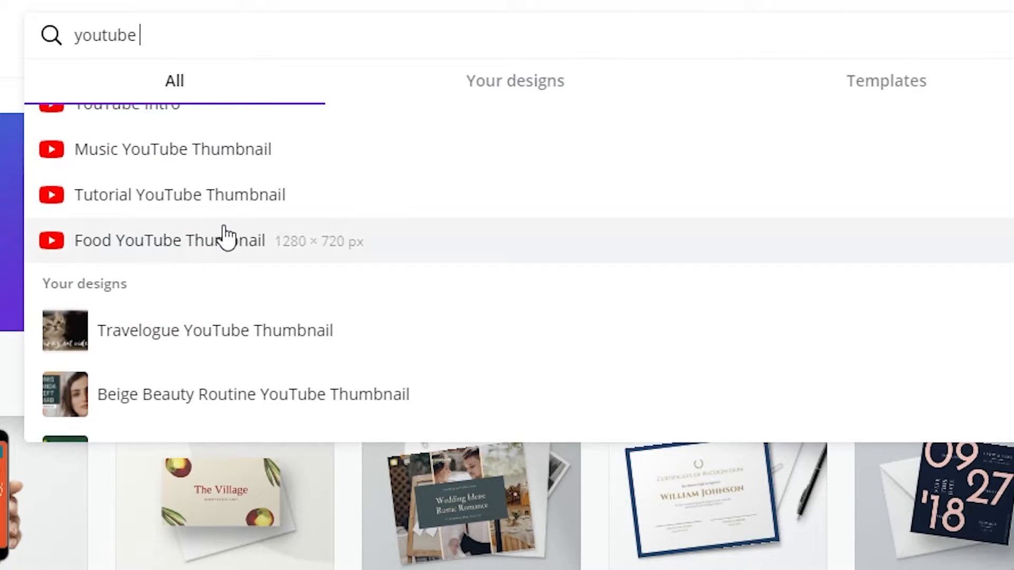
scroll(224, 236, "up", 5)
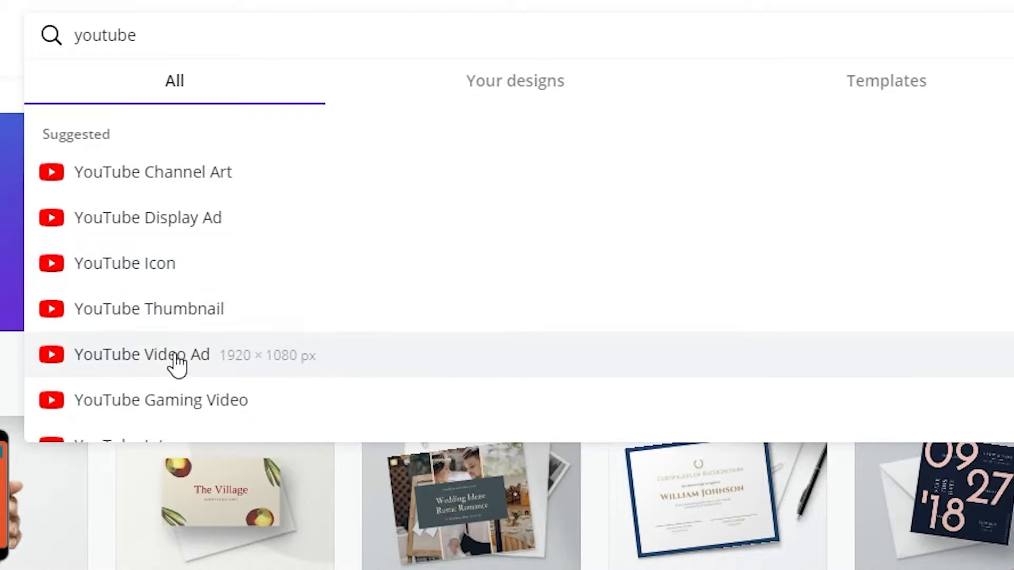
scroll(196, 201, "down", 5)
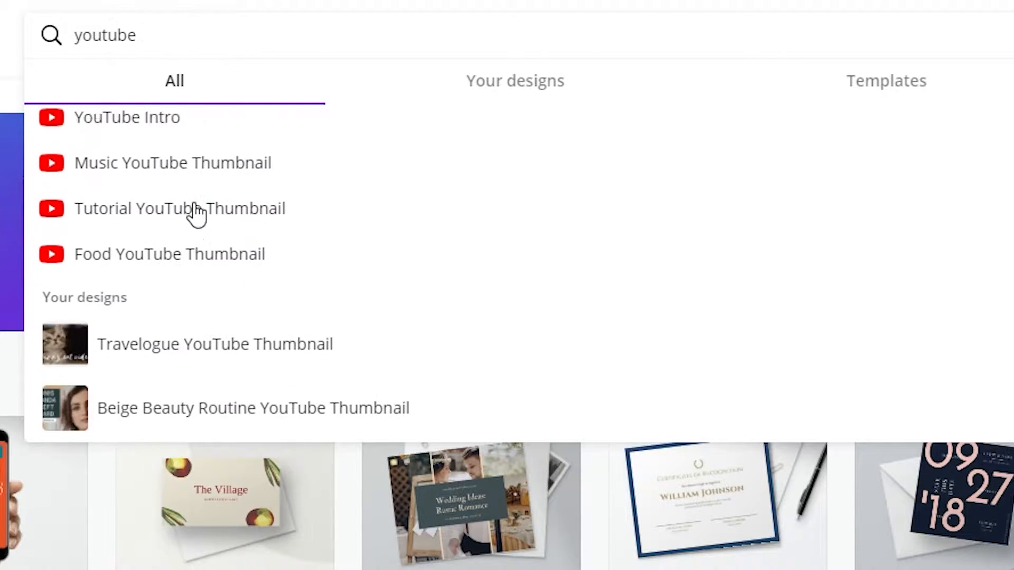
scroll(199, 317, "up", 5)
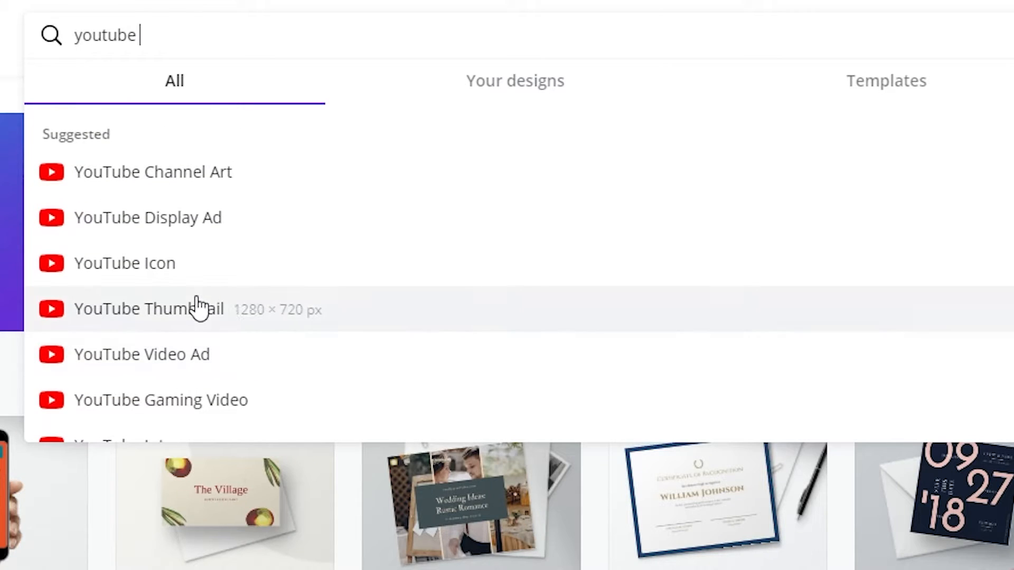
left_click(198, 308)
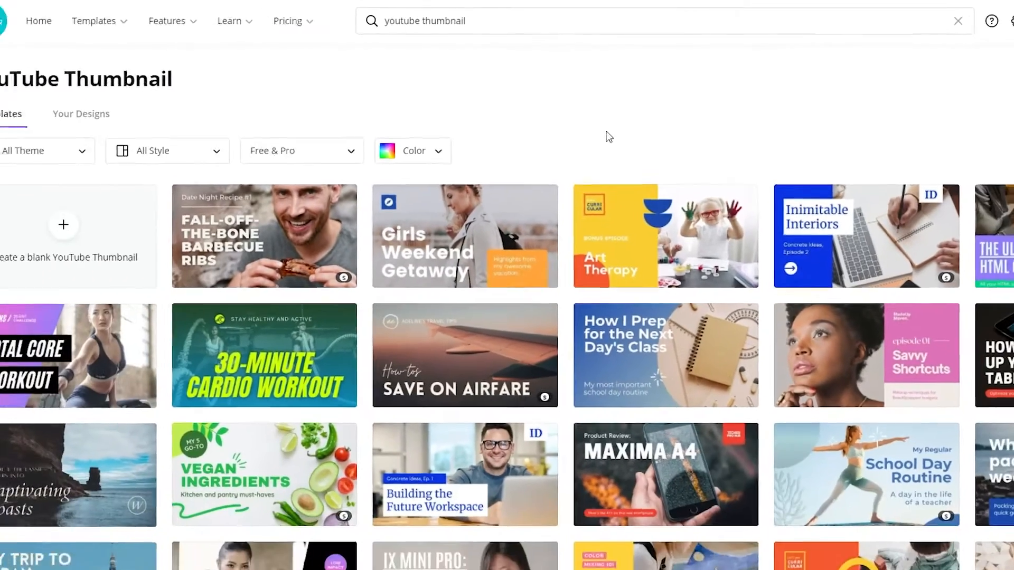
Browse the YouTube Thumbnail templates and open the dark guitar-player one reading "Interview with pop artist"
scroll(611, 125, "down", 4)
scroll(612, 125, "up", 4)
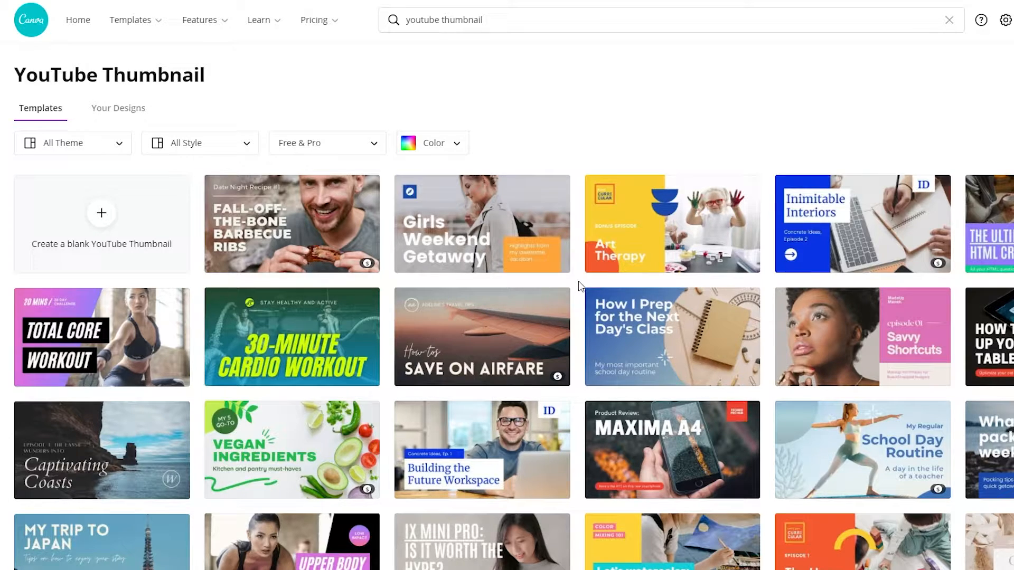
mouse_move(630, 268)
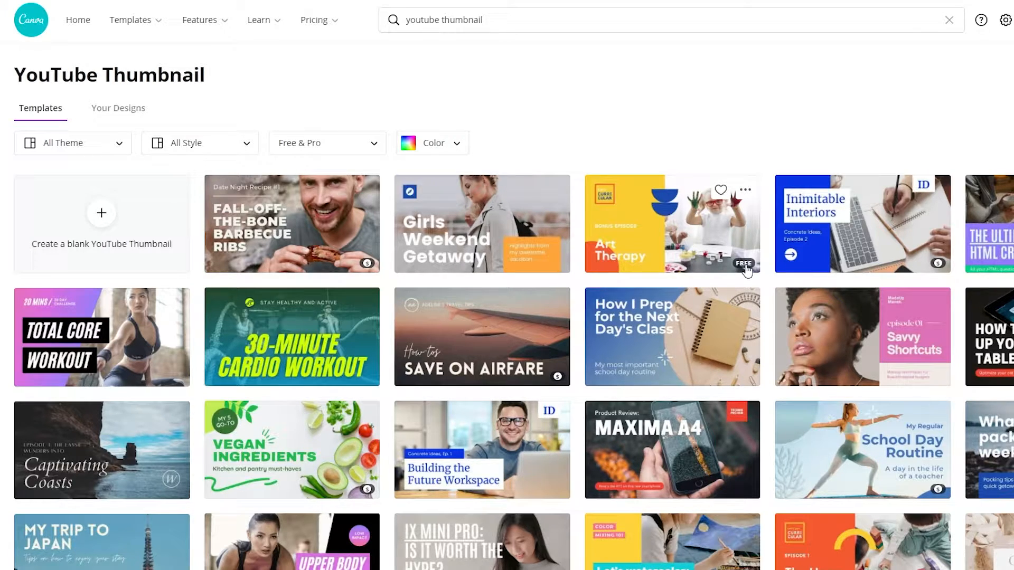
scroll(747, 270, "down", 3)
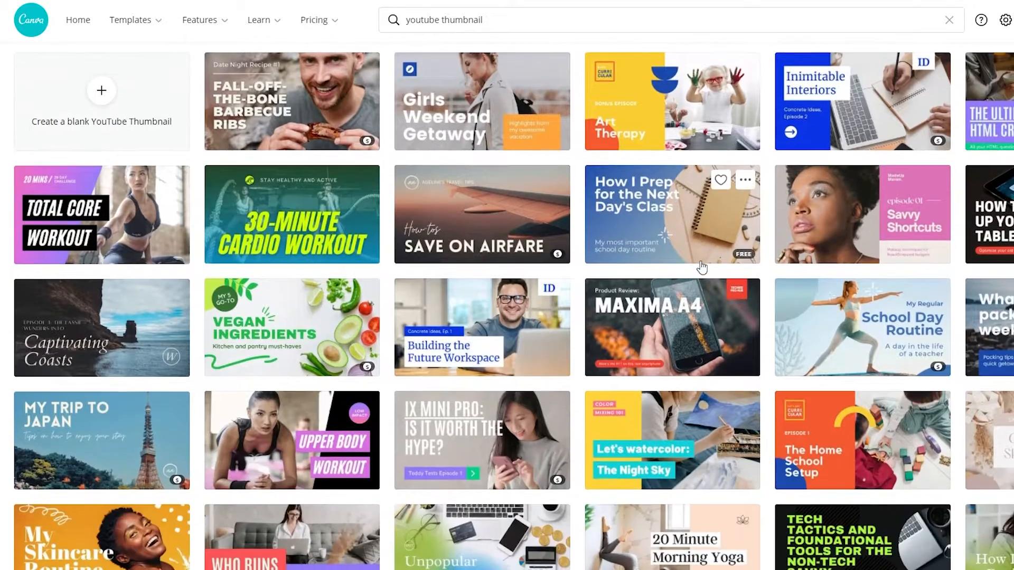
scroll(585, 293, "down", 3)
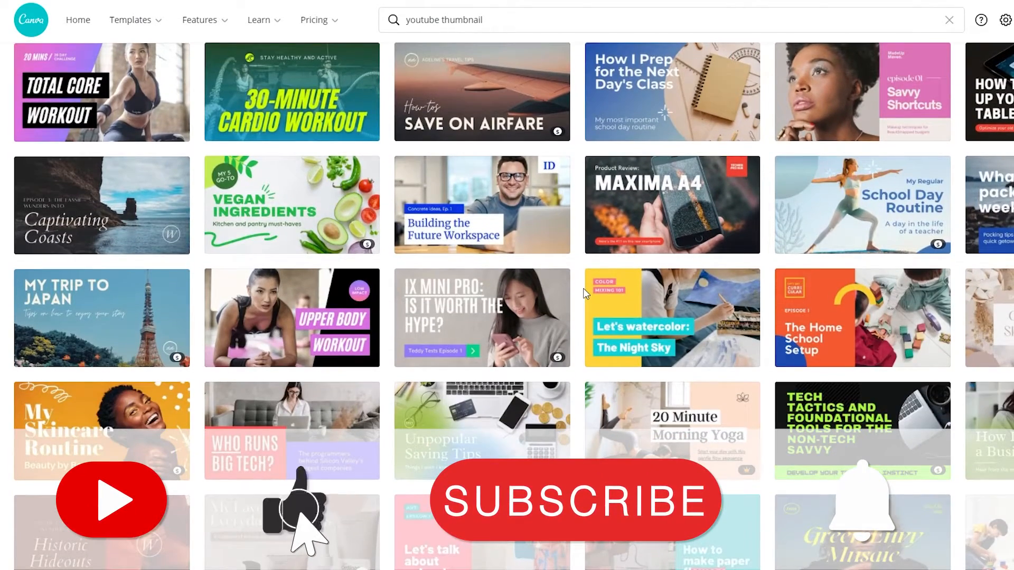
scroll(585, 293, "down", 3)
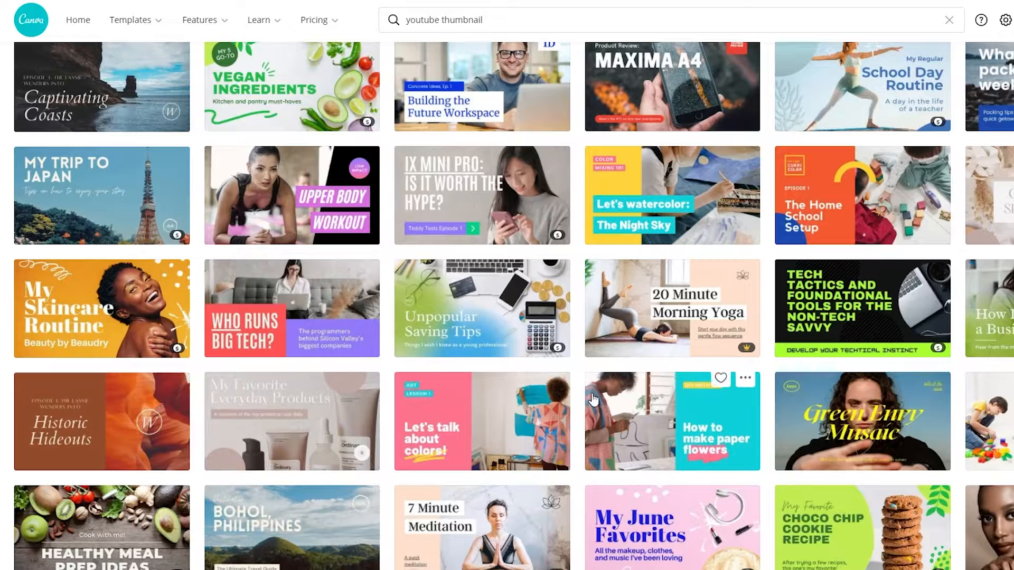
scroll(573, 376, "down", 5)
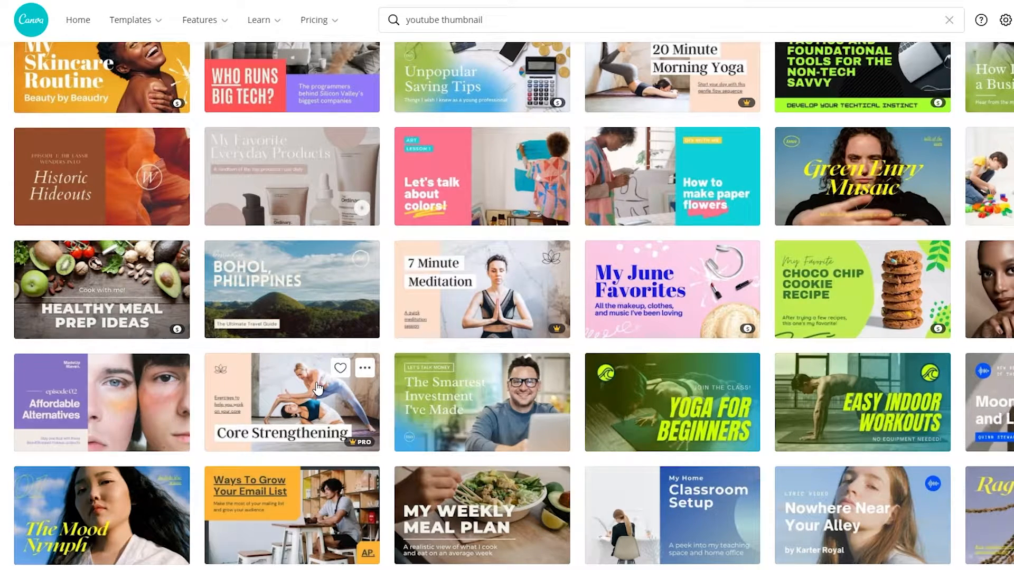
scroll(318, 390, "down", 4)
scroll(318, 386, "down", 3)
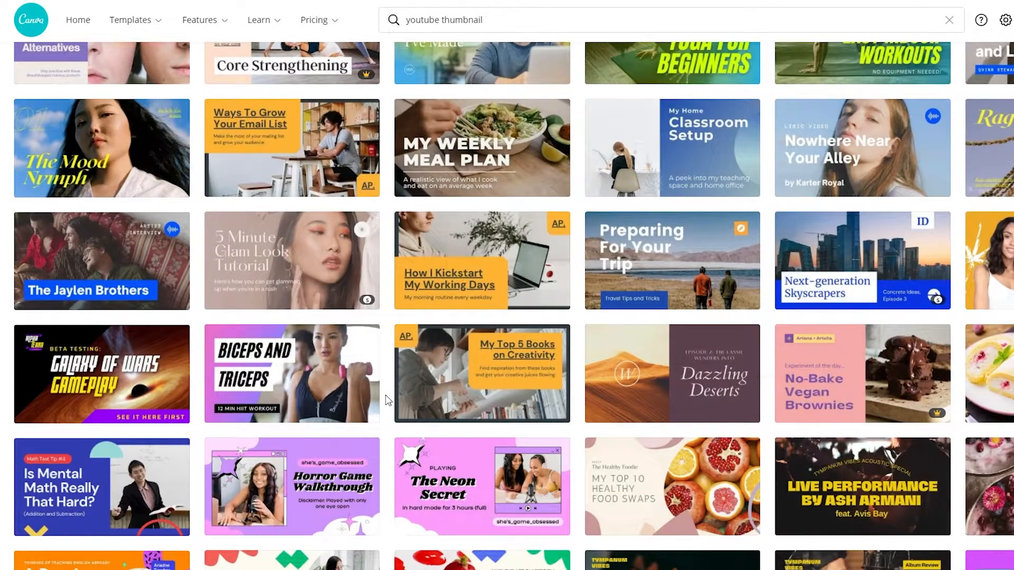
scroll(387, 400, "down", 3)
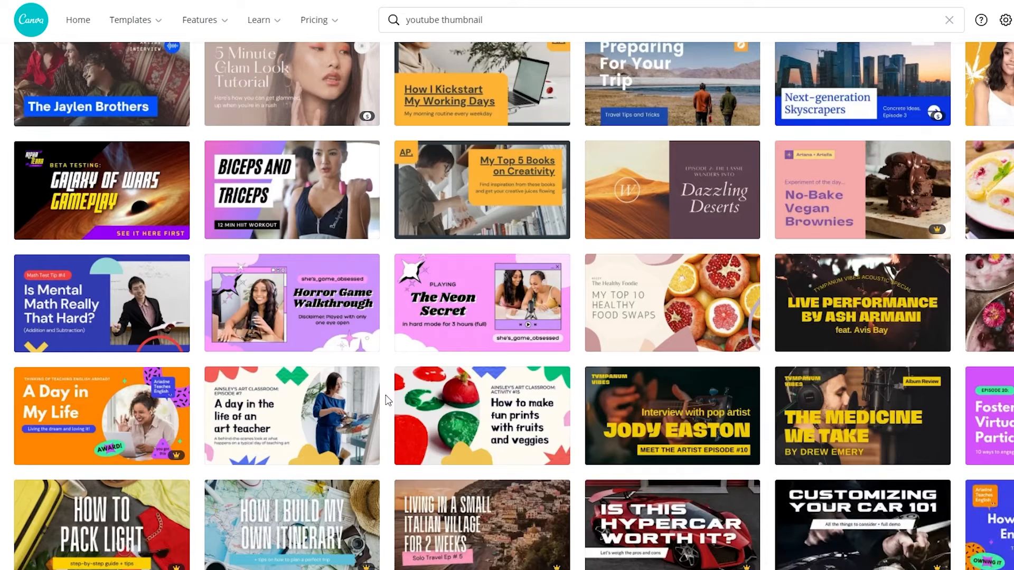
left_click(676, 412)
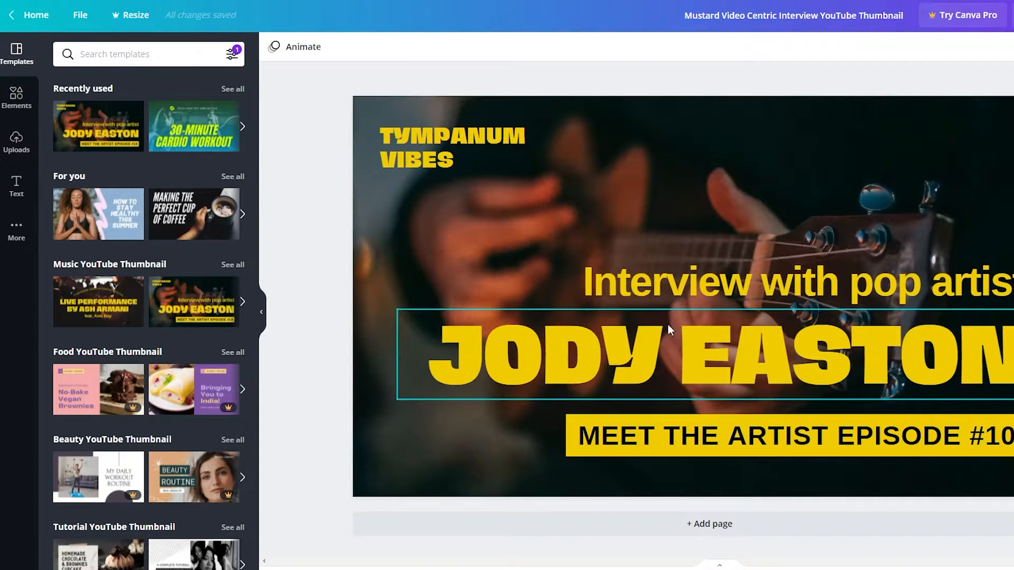
left_click(667, 373)
left_click(763, 275)
left_click(763, 275)
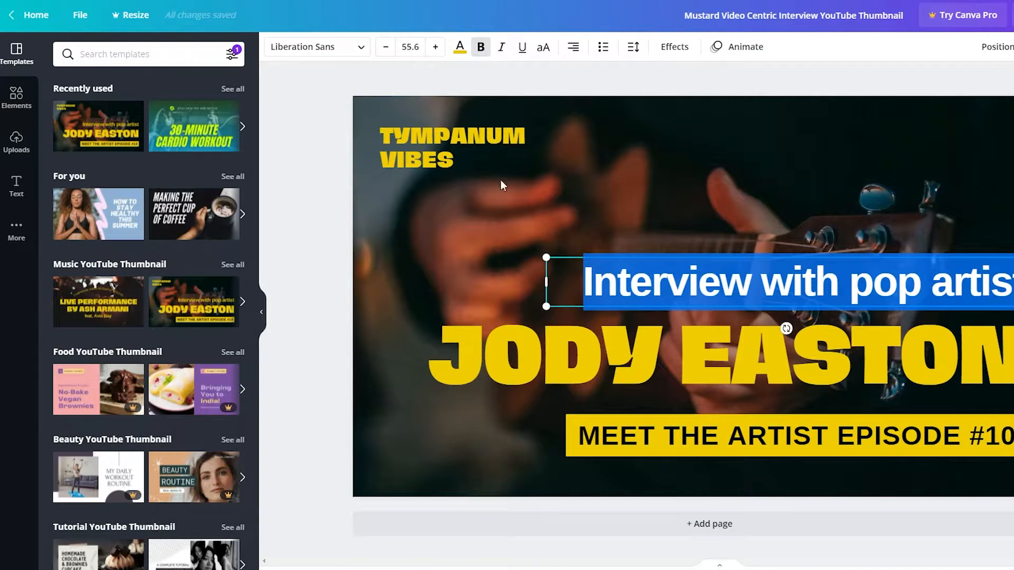
left_click(477, 143)
left_click(478, 141)
left_click(618, 434)
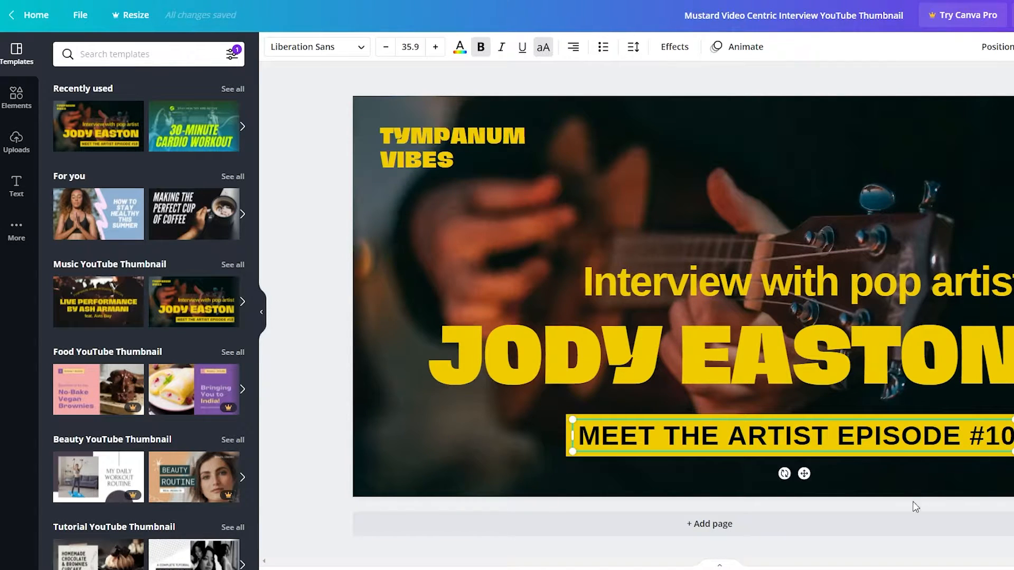
Replace the large artist-name headline with "WORKOUT PLAN" and scale its text box down to font size 98
left_click(586, 338)
left_click(587, 339)
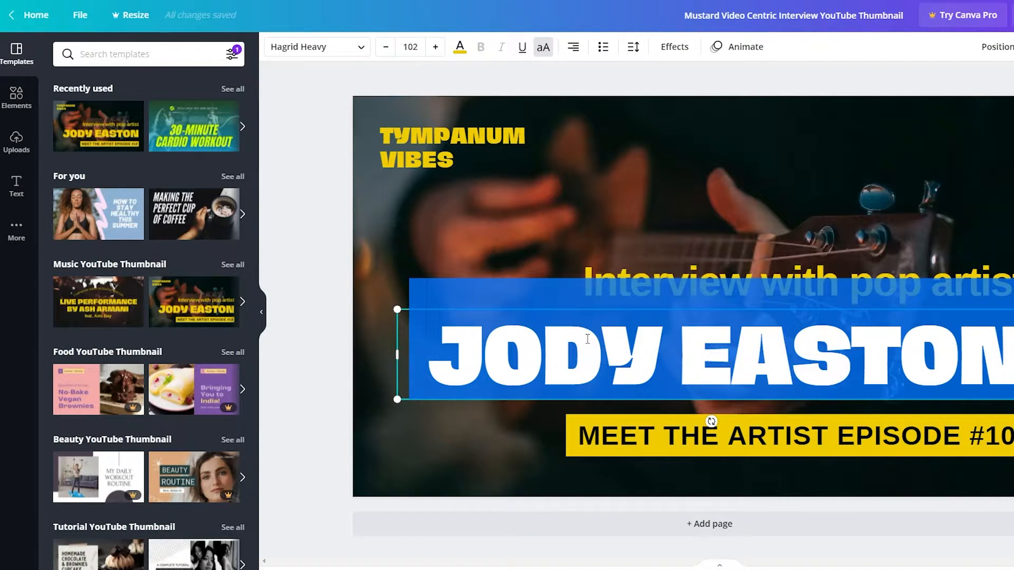
type("WORKOUT PLAN")
left_click_drag(397, 310, 436, 265)
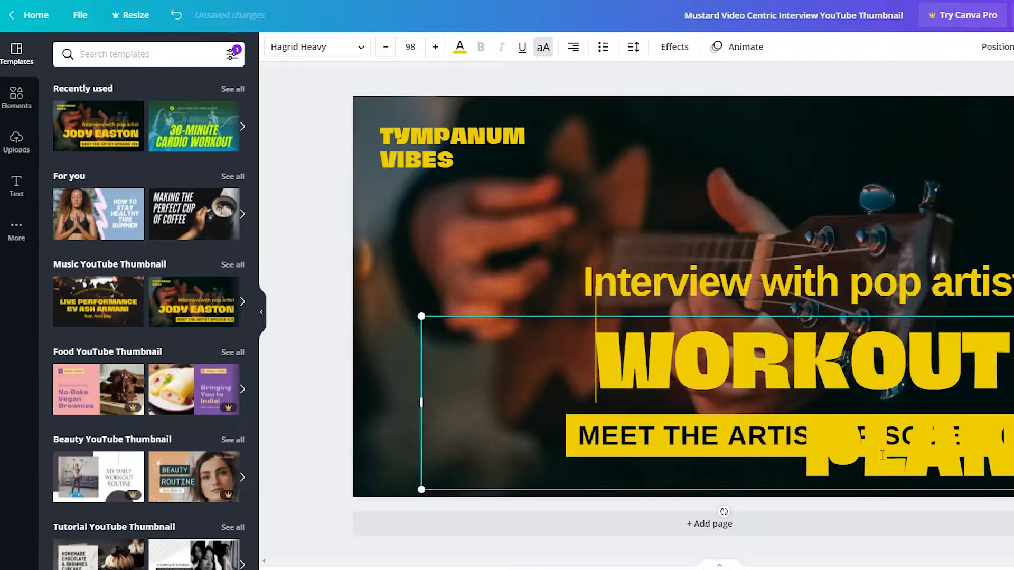
Reduce the WORKOUT PLAN headline's font size to 89
double_click(691, 384)
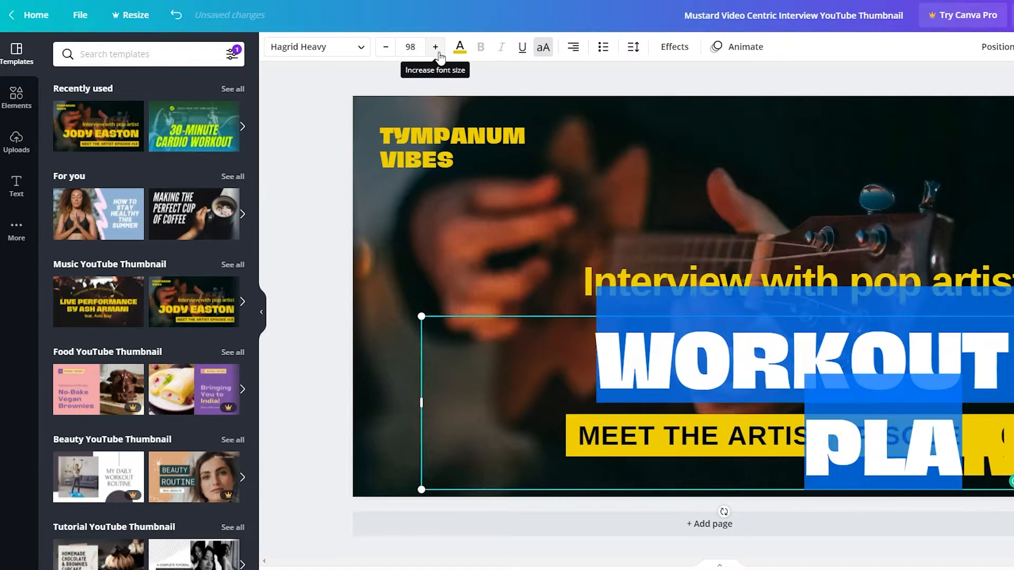
left_click(388, 48)
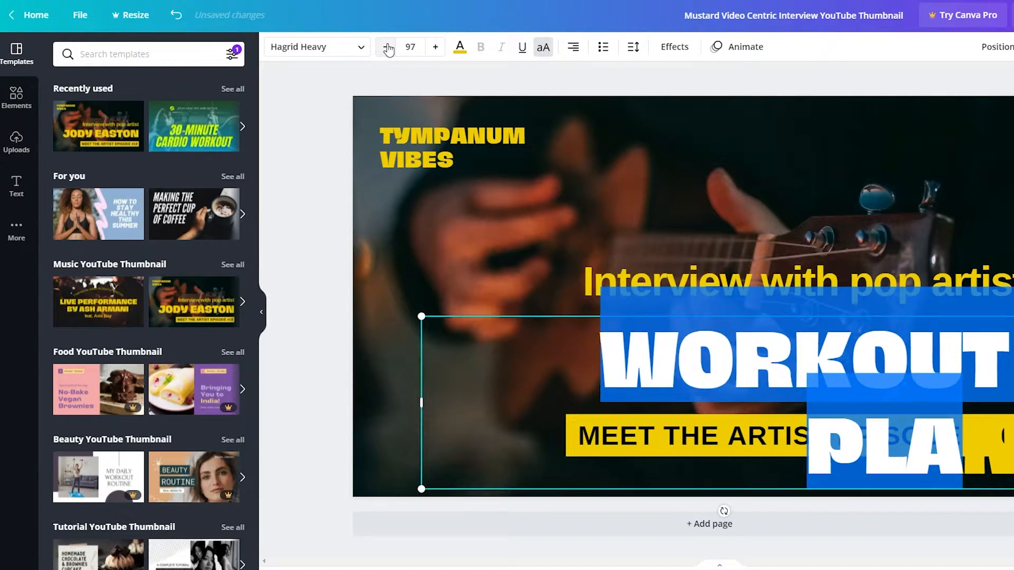
left_click(388, 48)
left_click(388, 47)
left_click(387, 47)
left_click(387, 47)
left_click(387, 47)
left_click(386, 47)
left_click(386, 47)
left_click(386, 47)
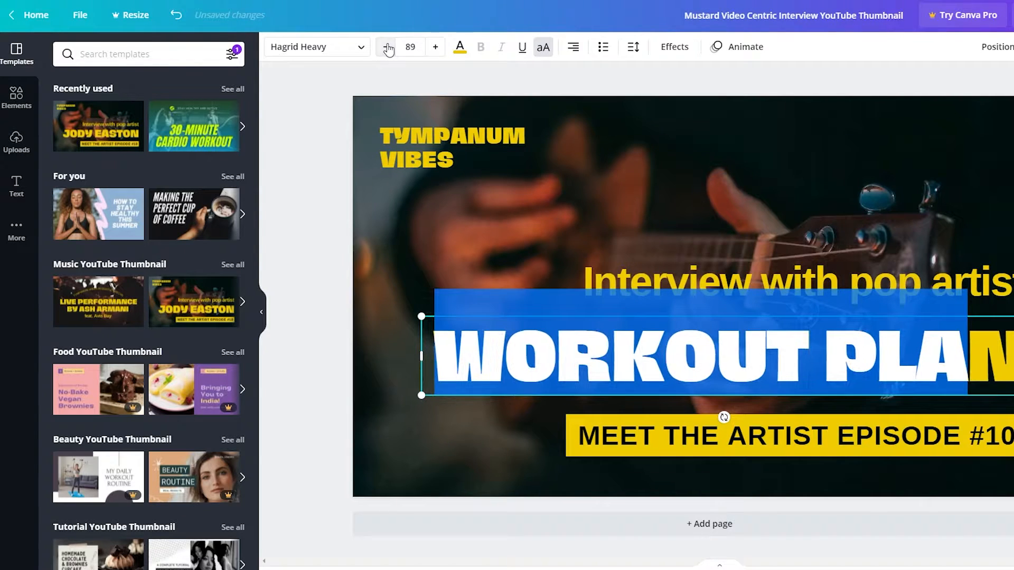
left_click(567, 354)
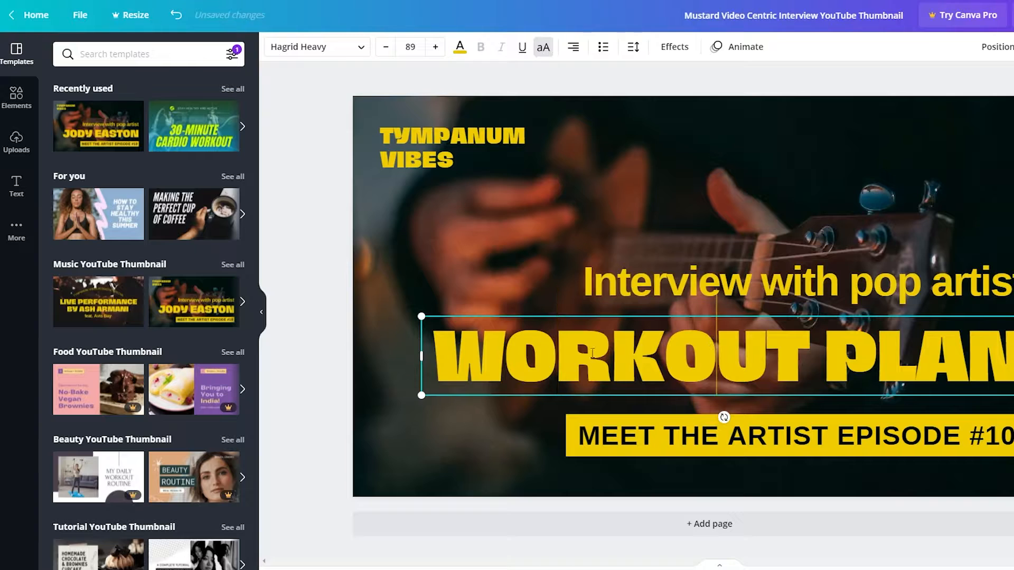
Change the font of the whole WORKOUT PLAN headline to Horizon
left_click(480, 361)
triple_click(481, 361)
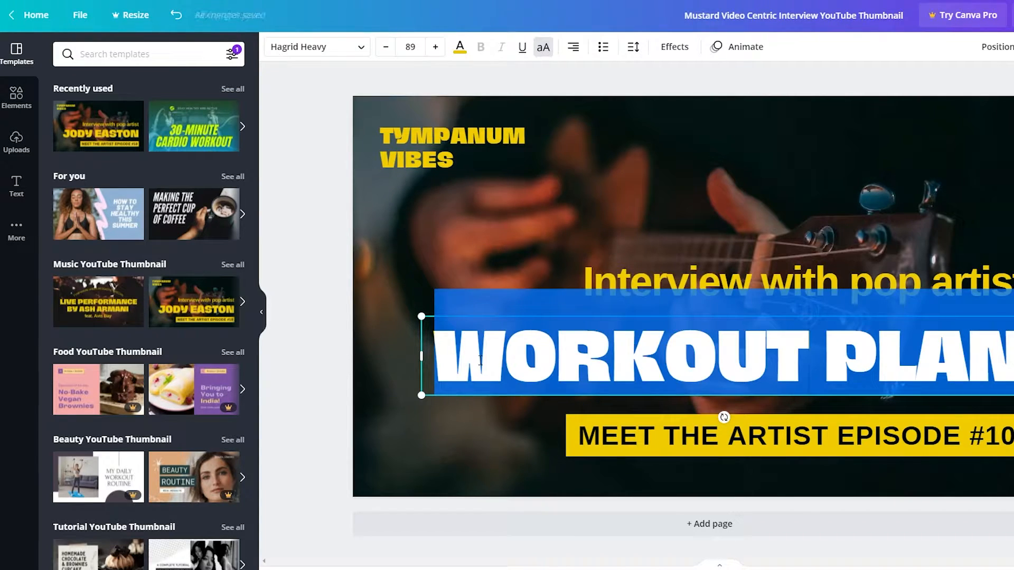
left_click(360, 49)
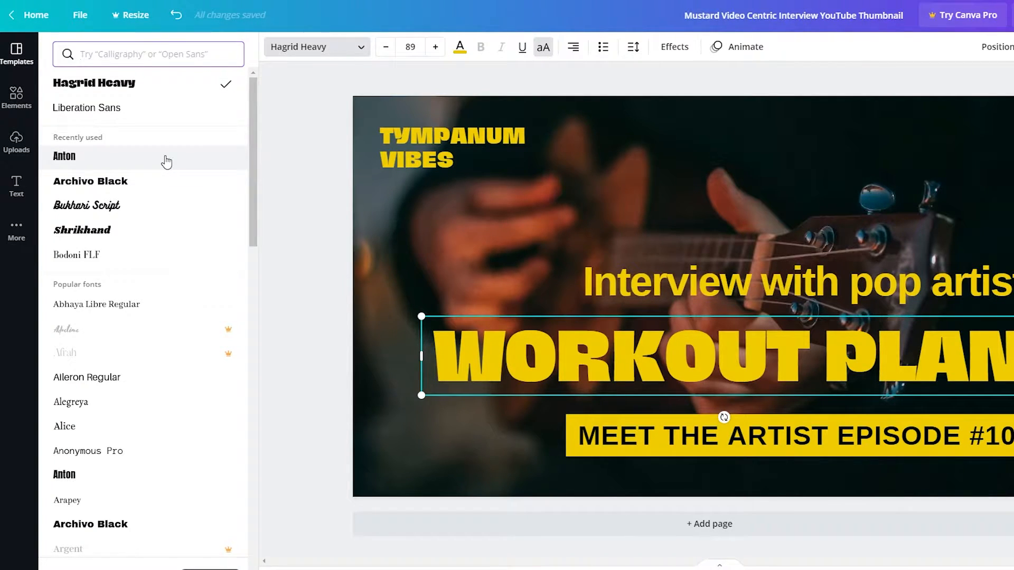
scroll(166, 162, "down", 15)
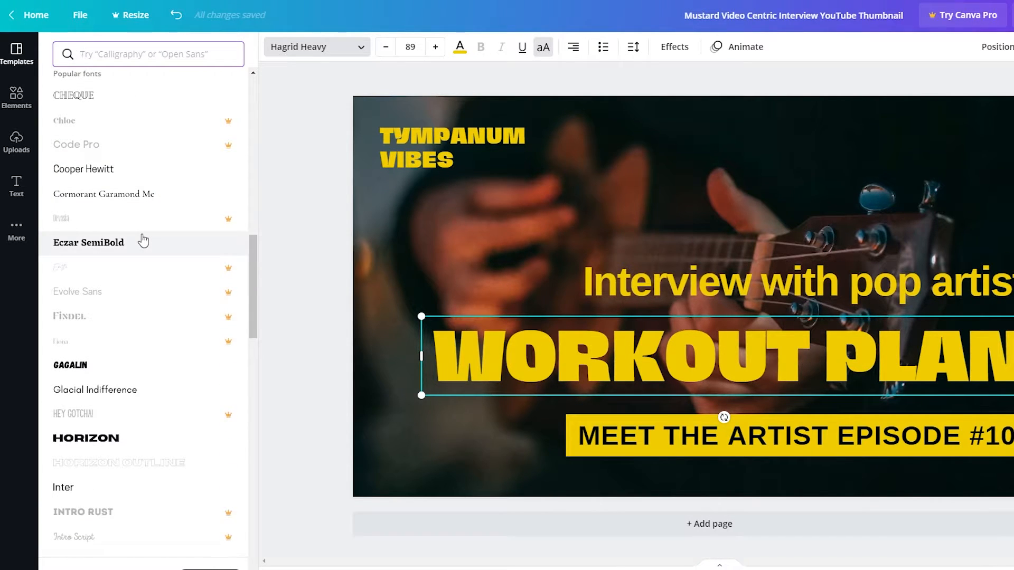
scroll(143, 240, "down", 3)
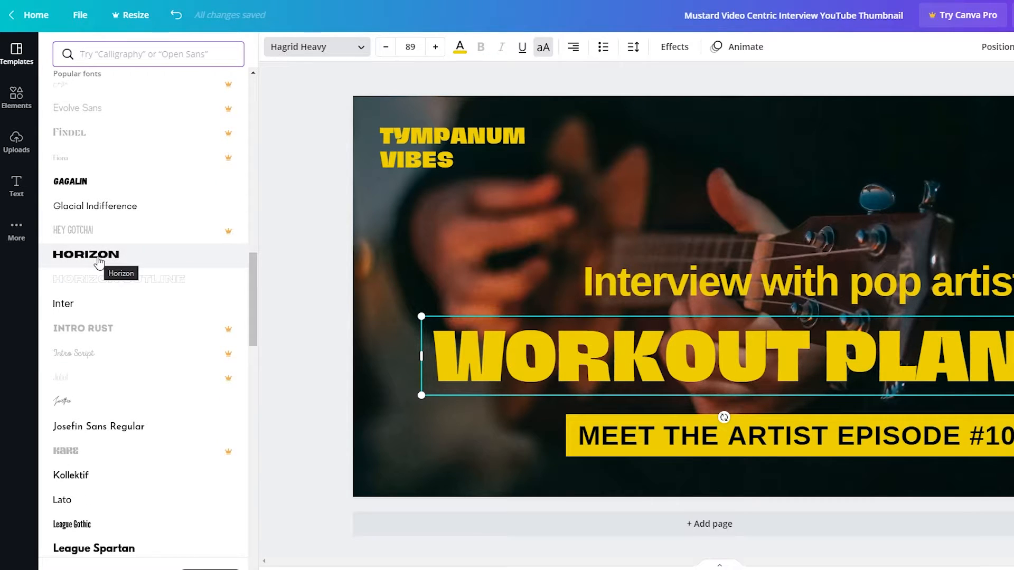
left_click(99, 261)
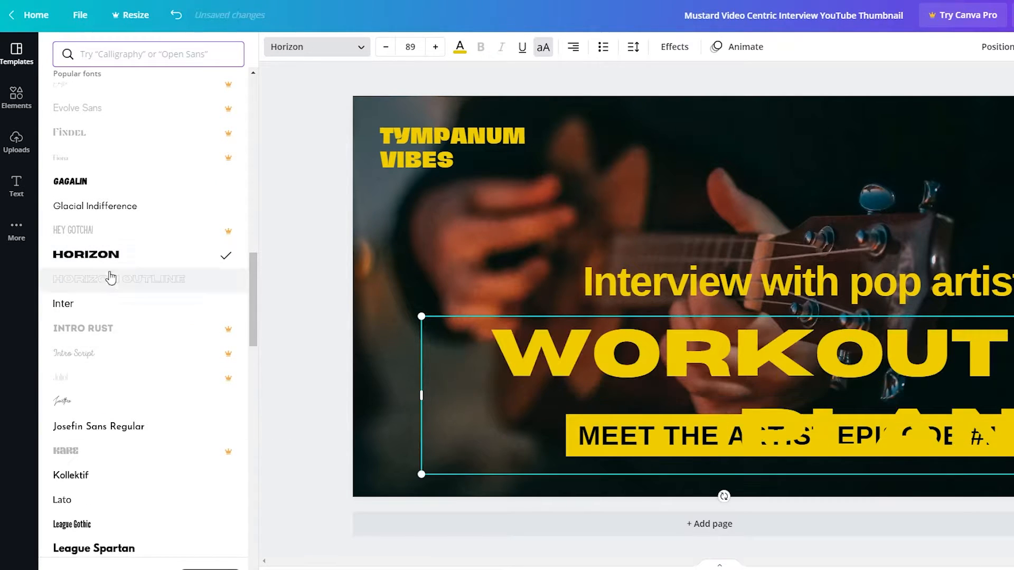
left_click(635, 366)
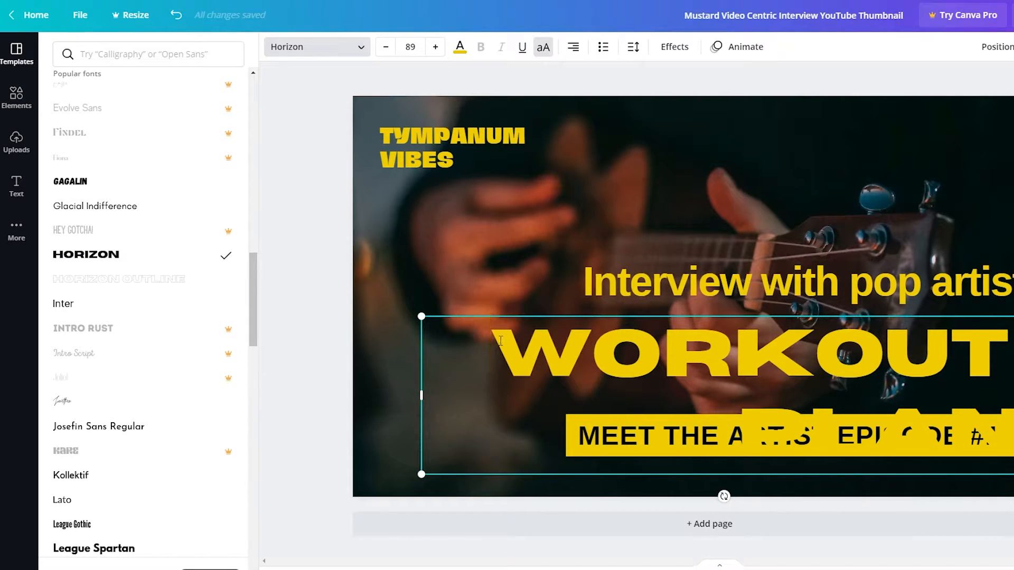
Reduce the whole WORKOUT PLAN headline's font size to 64 so that it fits on one line
left_click_drag(501, 340, 1002, 433)
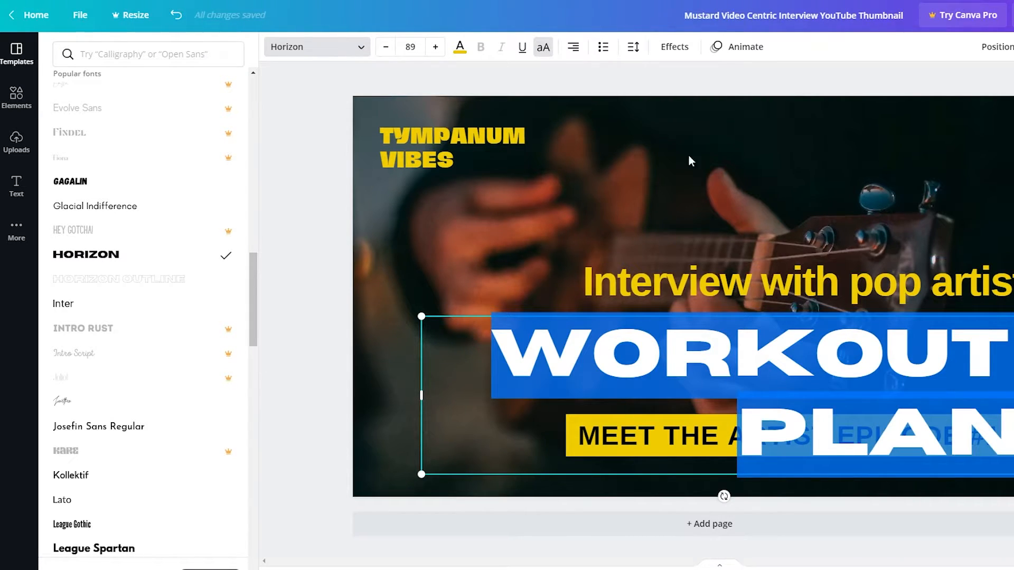
left_click(392, 48)
left_click(391, 47)
left_click(392, 48)
left_click(391, 47)
left_click(391, 47)
left_click(391, 48)
left_click(391, 47)
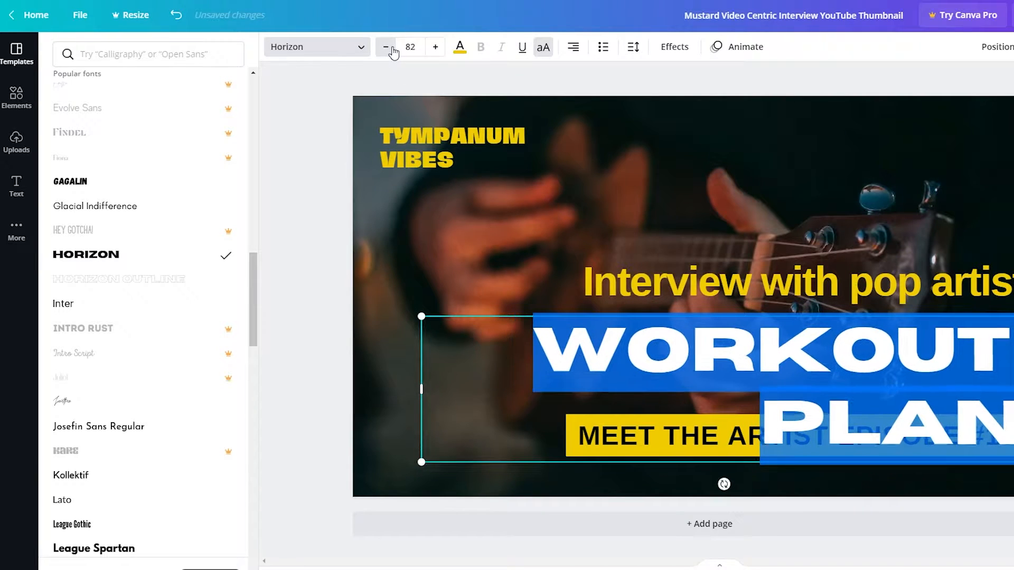
left_click(391, 49)
left_click(392, 49)
left_click(391, 49)
left_click(391, 48)
left_click(392, 49)
left_click(391, 48)
left_click(392, 48)
left_click(337, 198)
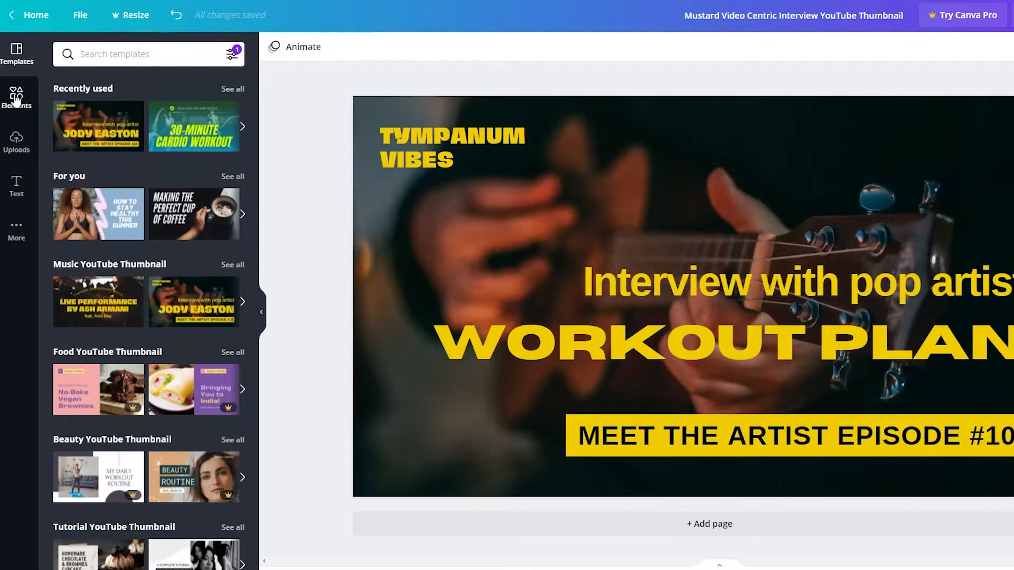
Browse the elements library's categories and search it for "dog"
left_click(15, 99)
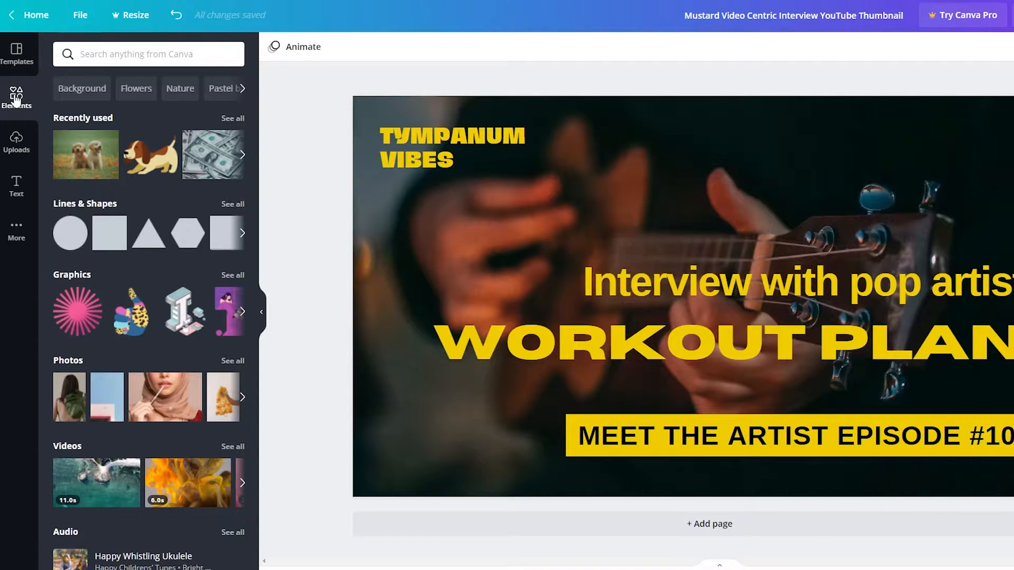
scroll(132, 346, "down", 5)
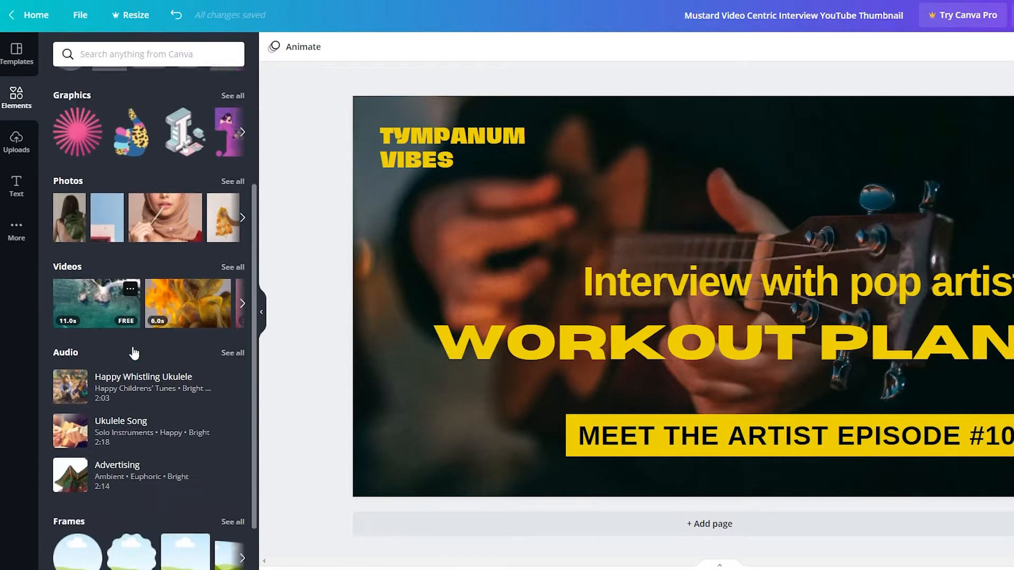
scroll(133, 332, "down", 1)
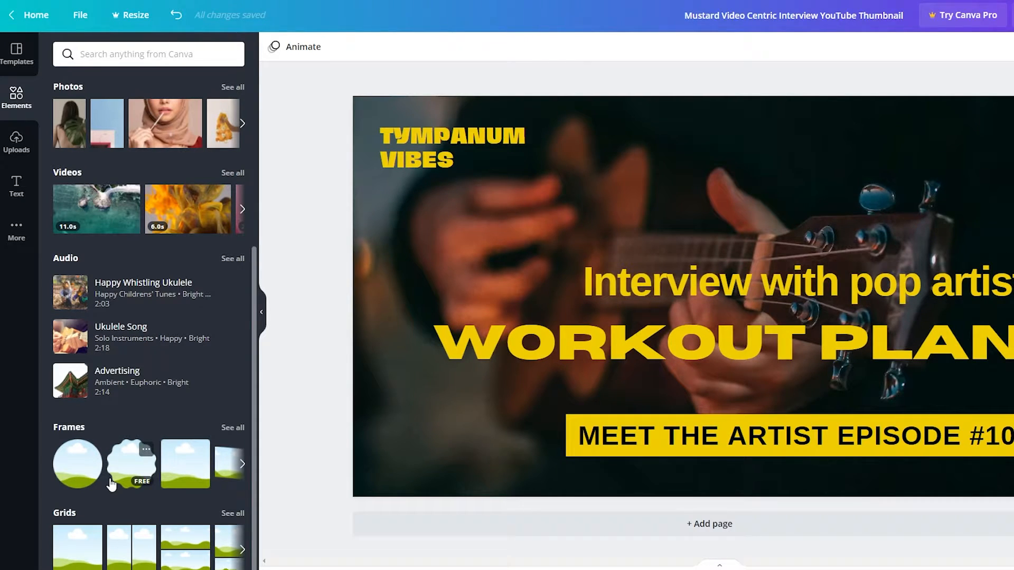
scroll(111, 485, "up", 5)
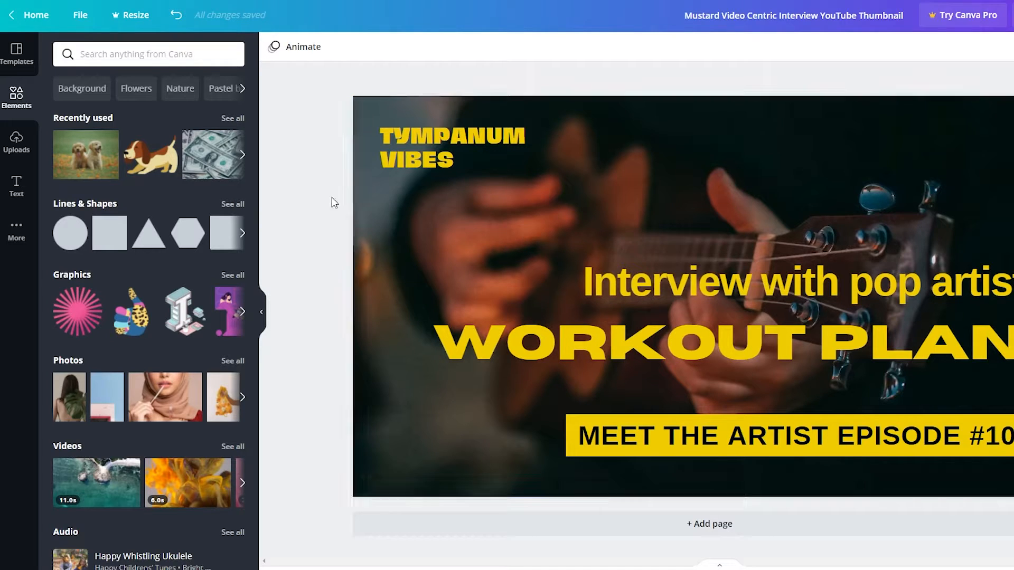
left_click(125, 53)
left_click(91, 106)
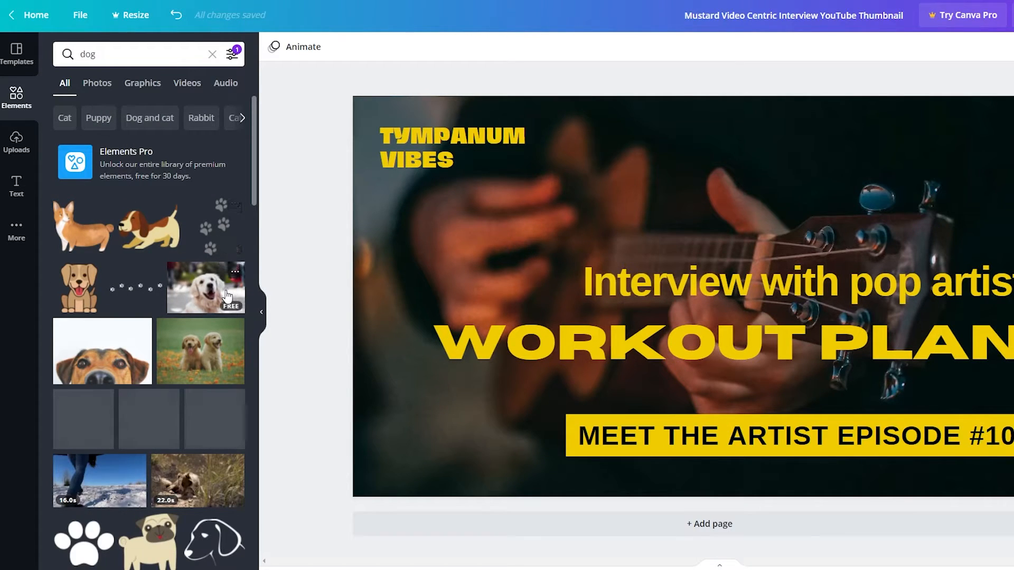
Add the brown-and-cream playful dog graphic and place it in the thumbnail's lower left corner
left_click(152, 244)
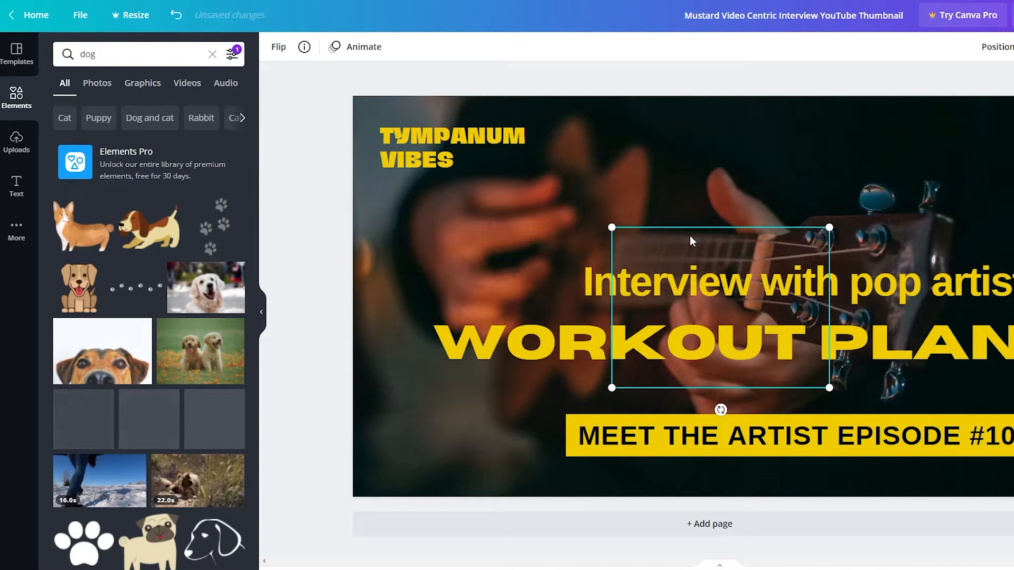
left_click_drag(662, 245, 401, 347)
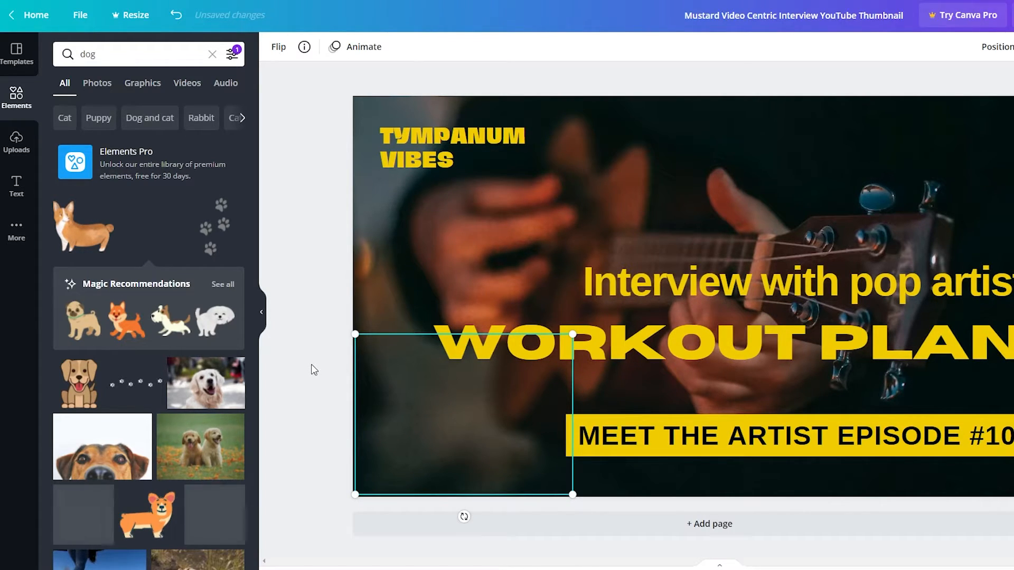
left_click(324, 378)
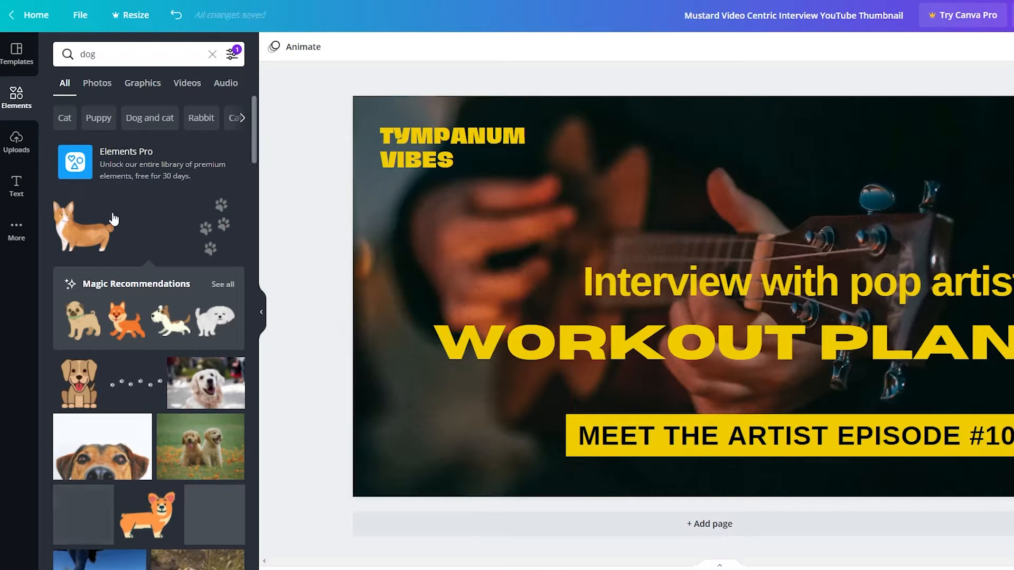
Look through the uploaded images, videos and audio
left_click(28, 147)
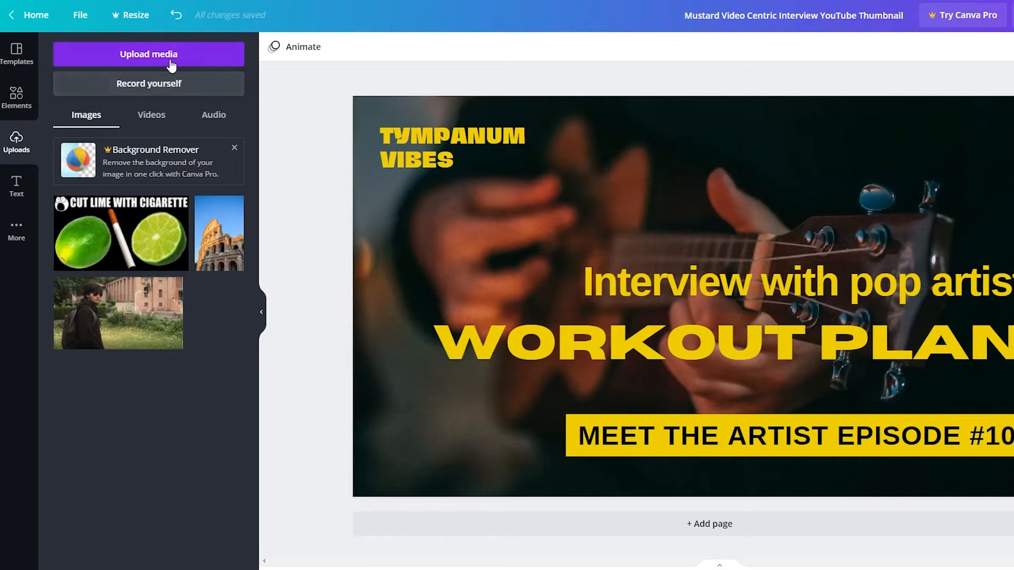
left_click(150, 116)
left_click(214, 114)
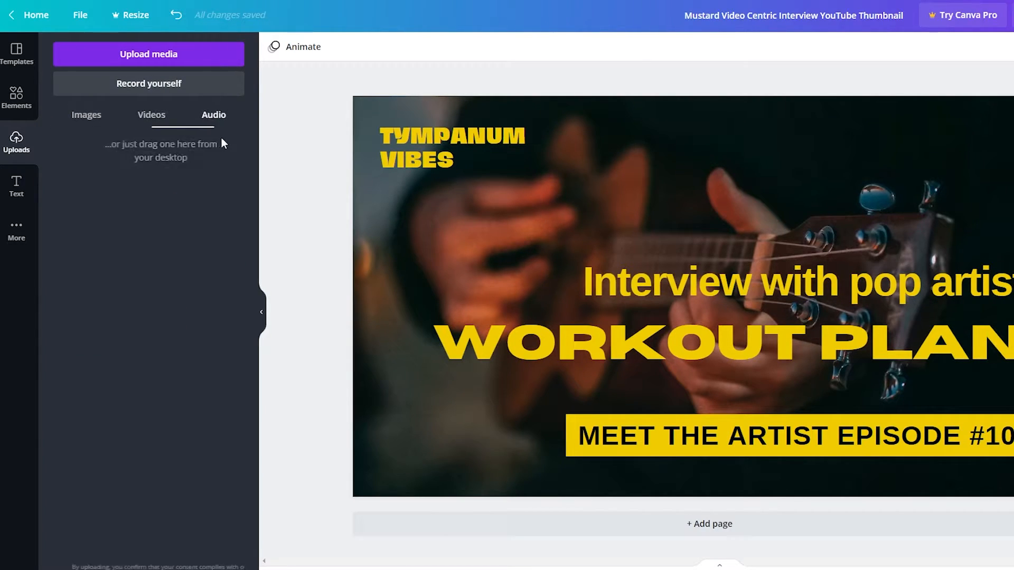
left_click(80, 117)
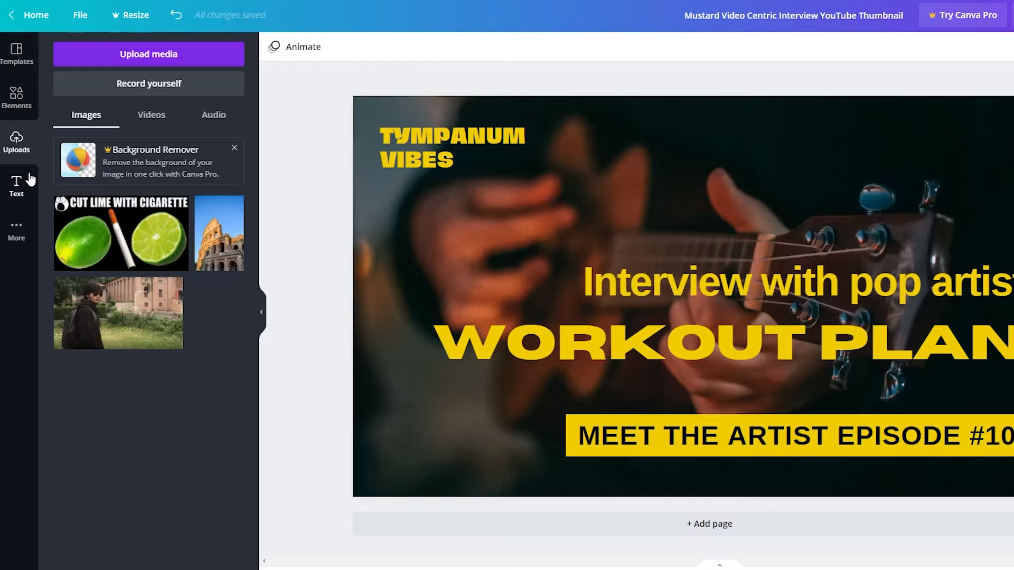
Add the green glowing CHEERS! font combination to the upper middle of the thumbnail
left_click(17, 186)
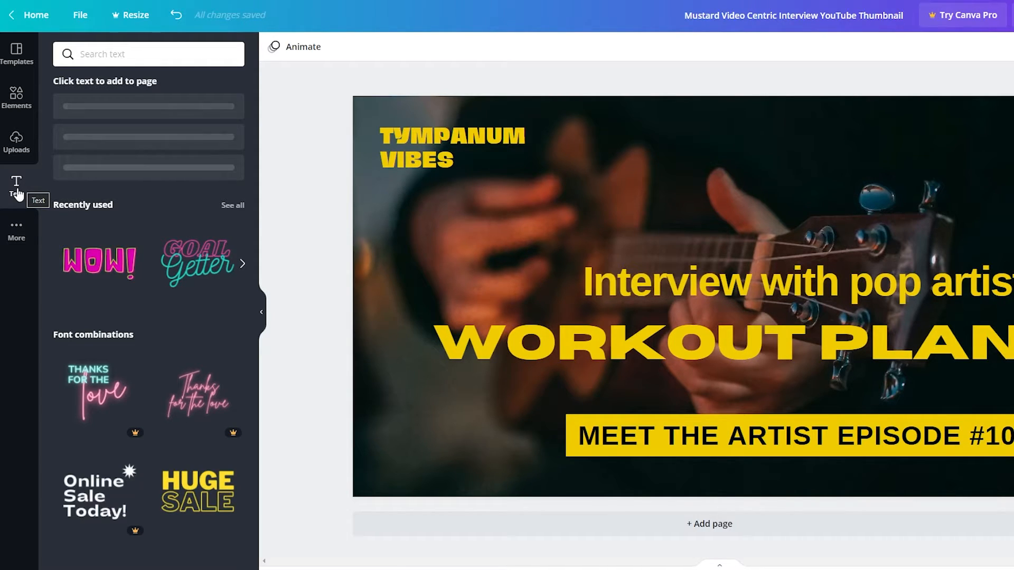
scroll(83, 297, "down", 3)
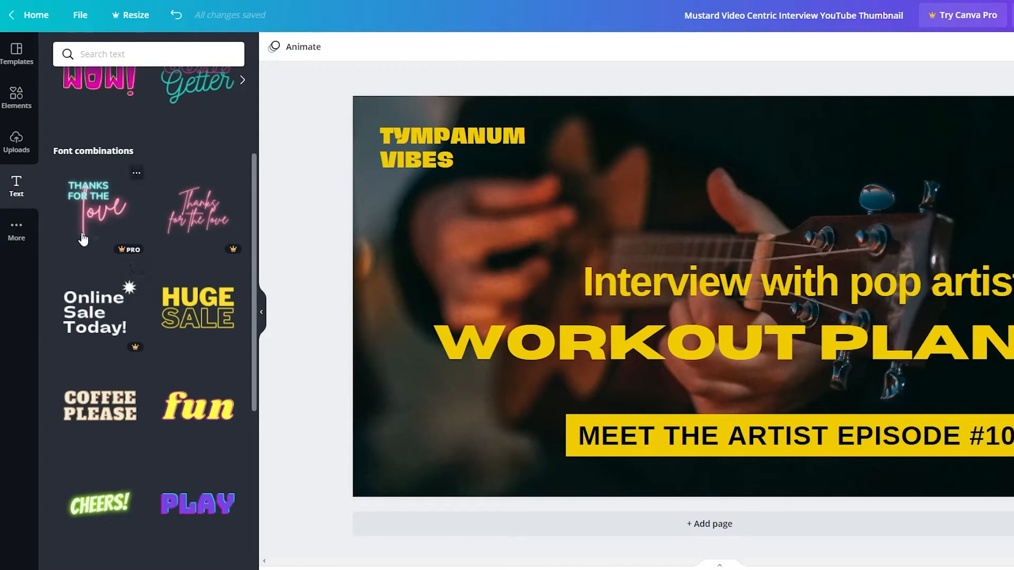
scroll(85, 243, "down", 1)
scroll(94, 260, "down", 2)
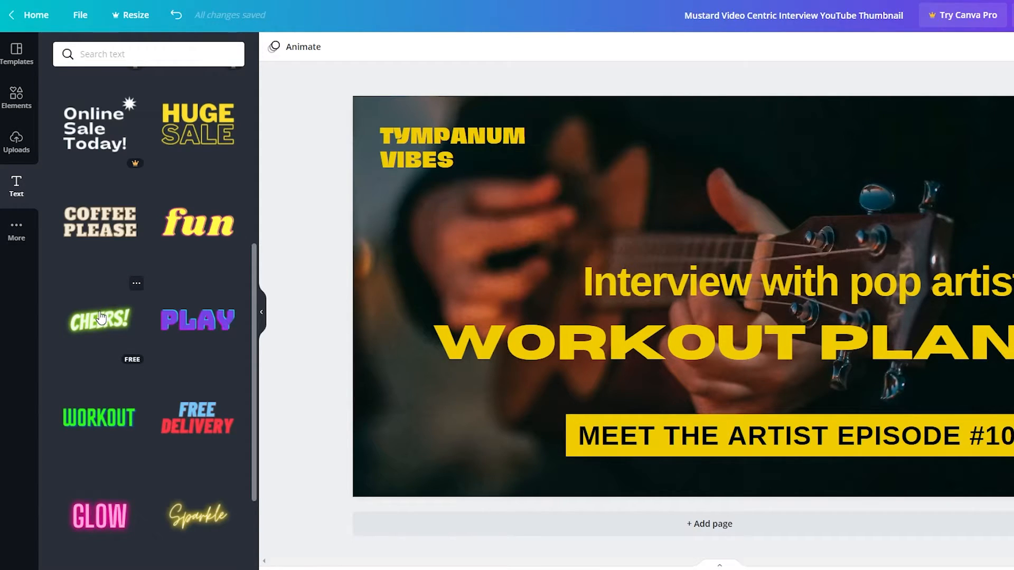
left_click_drag(100, 318, 463, 249)
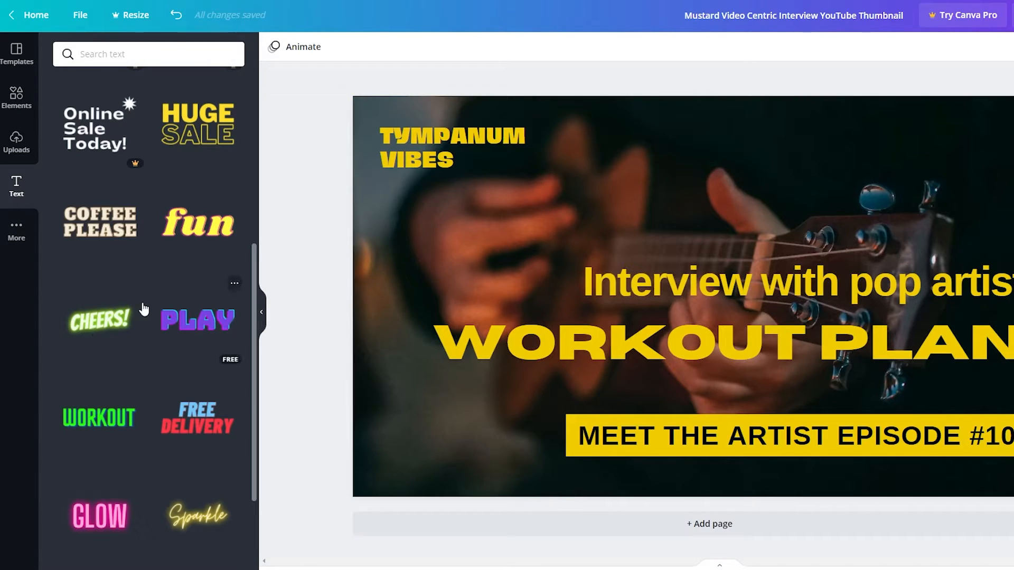
left_click_drag(113, 319, 600, 236)
left_click_drag(512, 221, 96, 329)
scroll(142, 298, "up", 5)
scroll(141, 300, "up", 1)
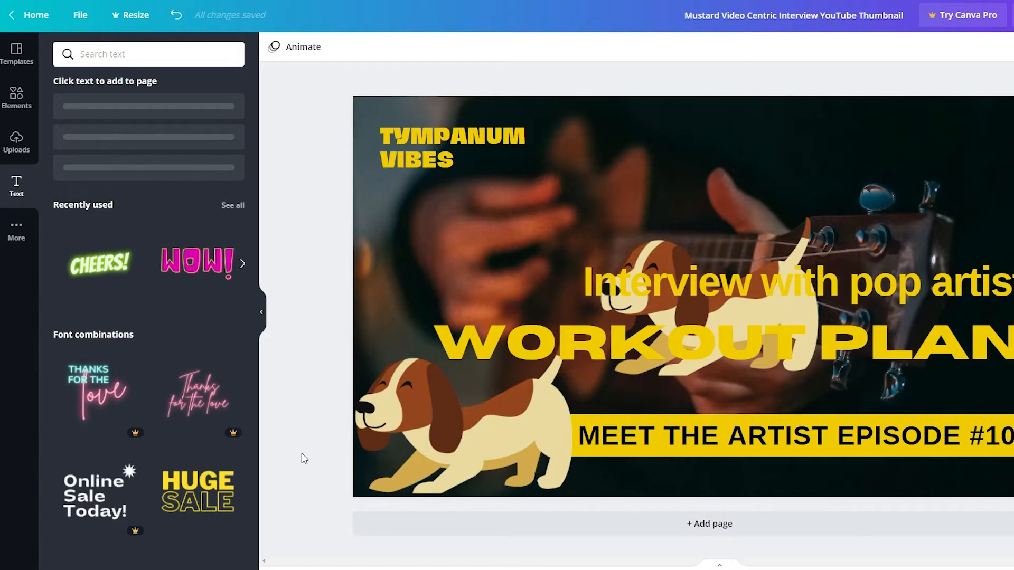
Add a blank second page to the design
left_click(686, 535)
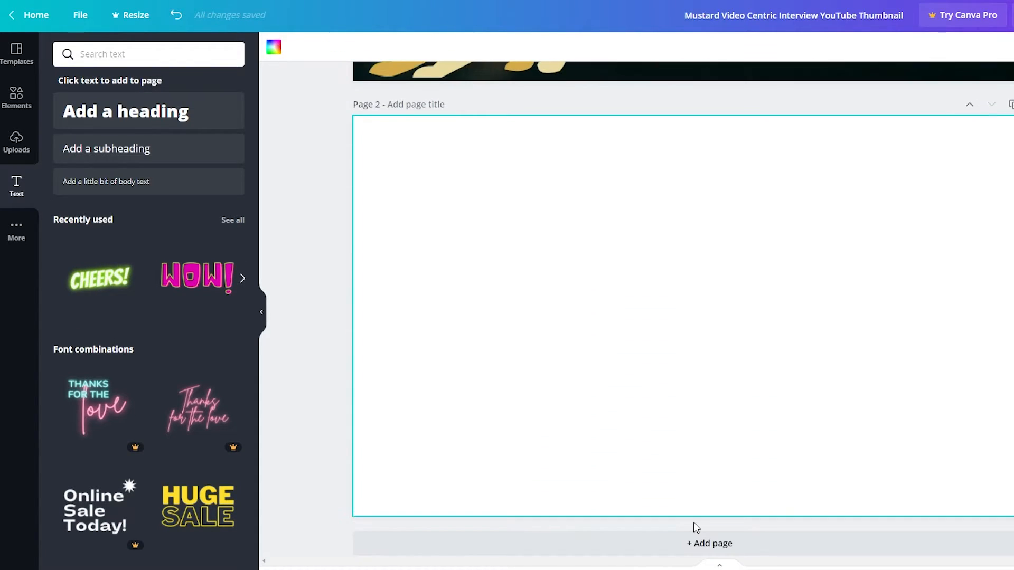
scroll(682, 447, "up", 6)
key("ctrl+v")
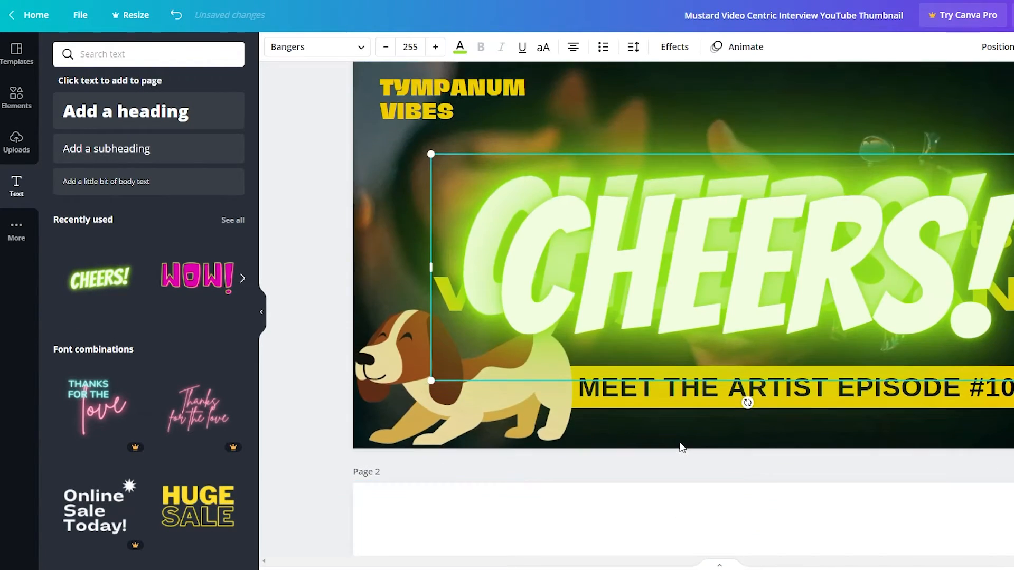
scroll(683, 448, "down", 3)
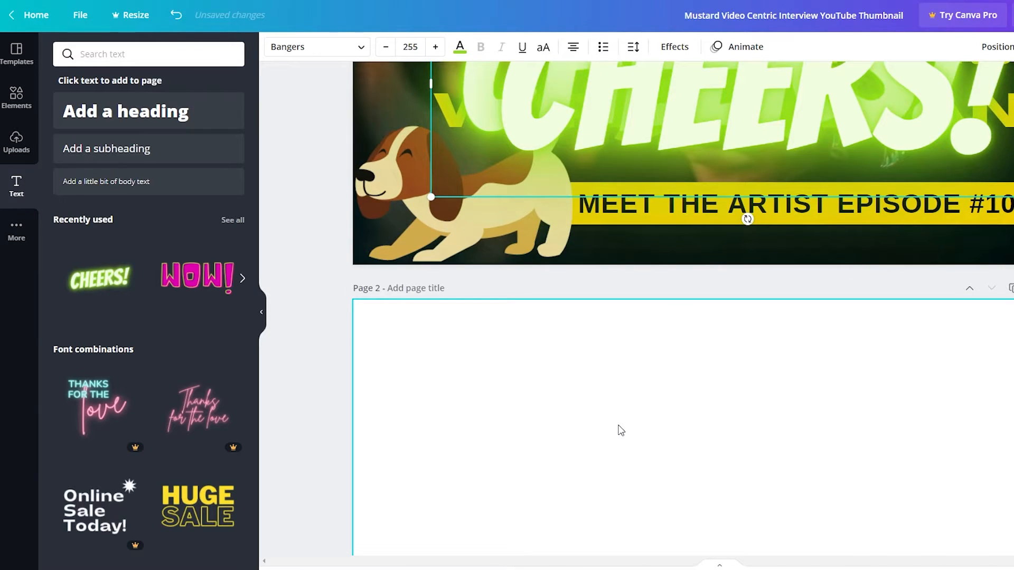
scroll(621, 430, "down", 3)
Move the dog graphic from page 1's lower left corner to its lower right area
scroll(621, 430, "up", 6)
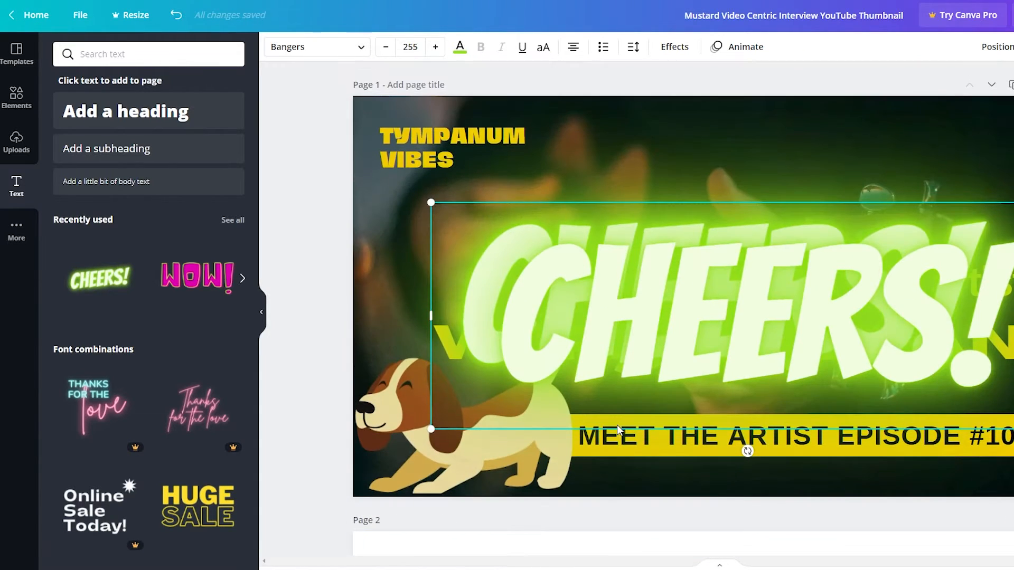
left_click(291, 373)
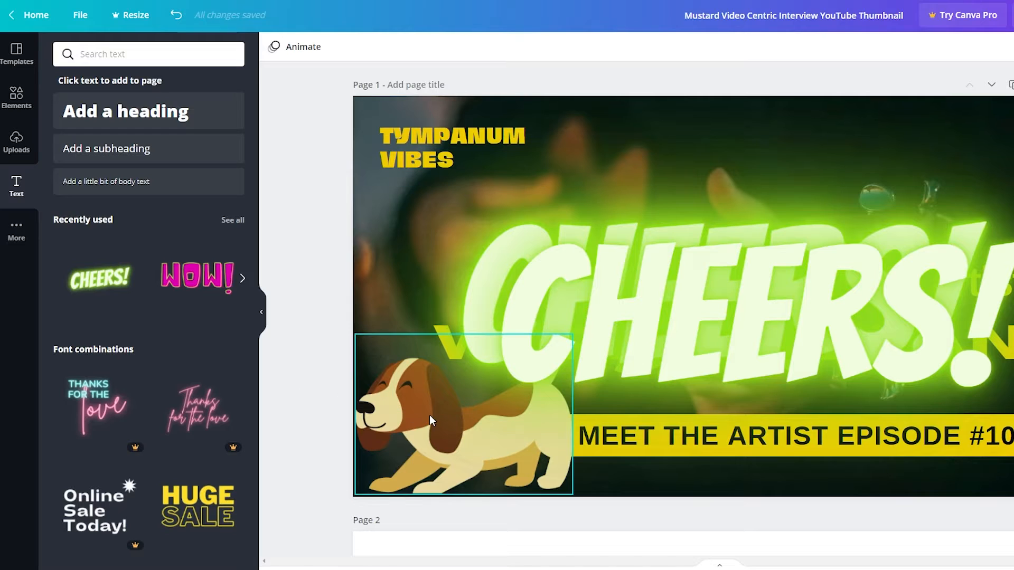
left_click_drag(449, 423, 921, 396)
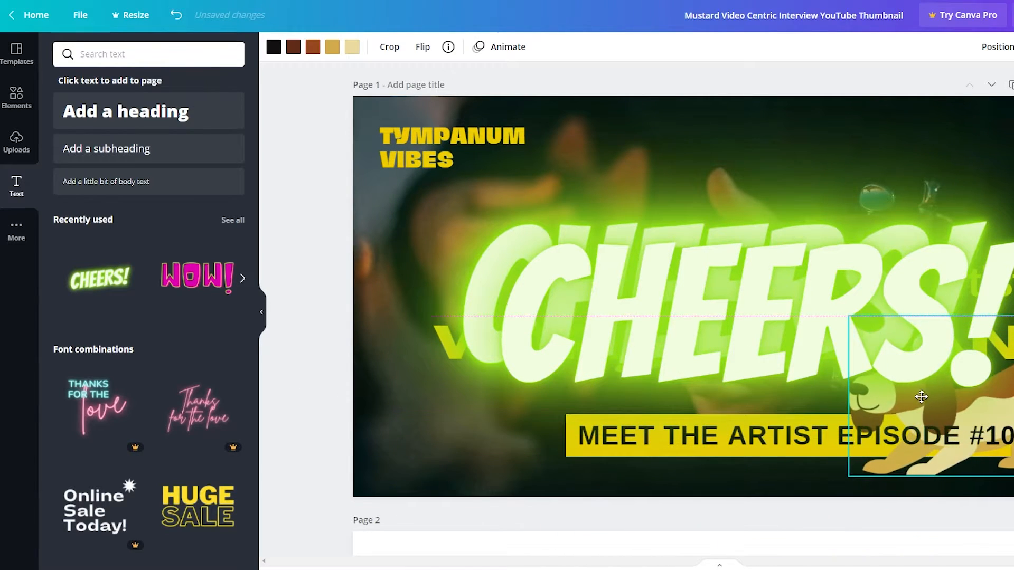
Pull the stacked duplicate CHEERS! texts apart and delete the extra copies, keeping only one
left_click_drag(647, 310, 480, 262)
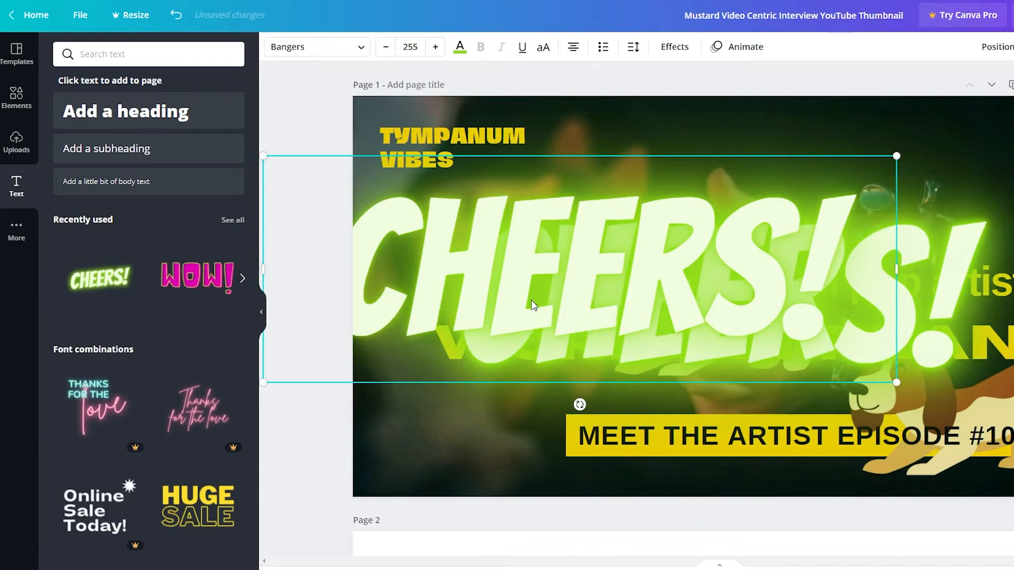
key("ctrl+z")
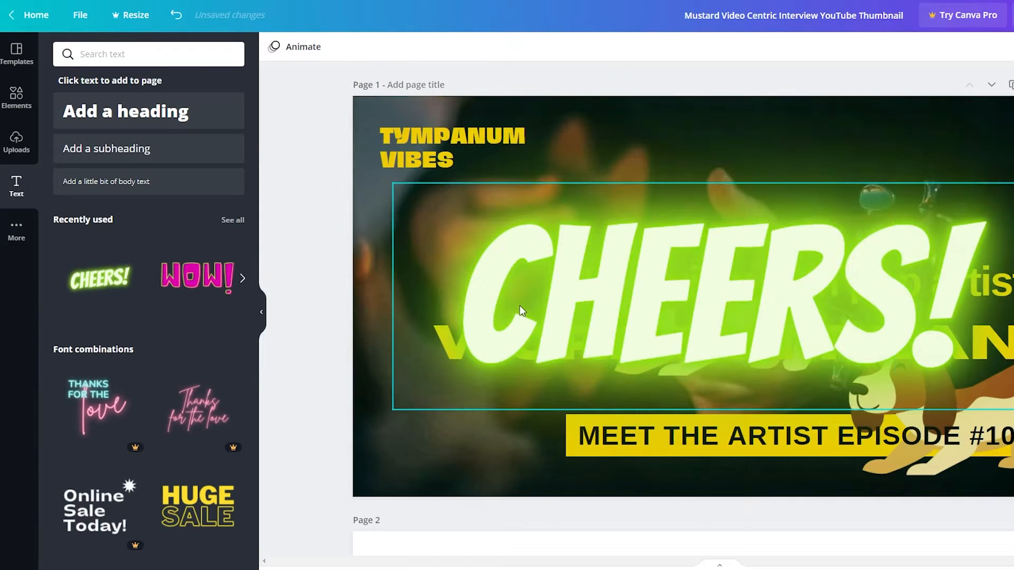
left_click_drag(644, 297, 650, 219)
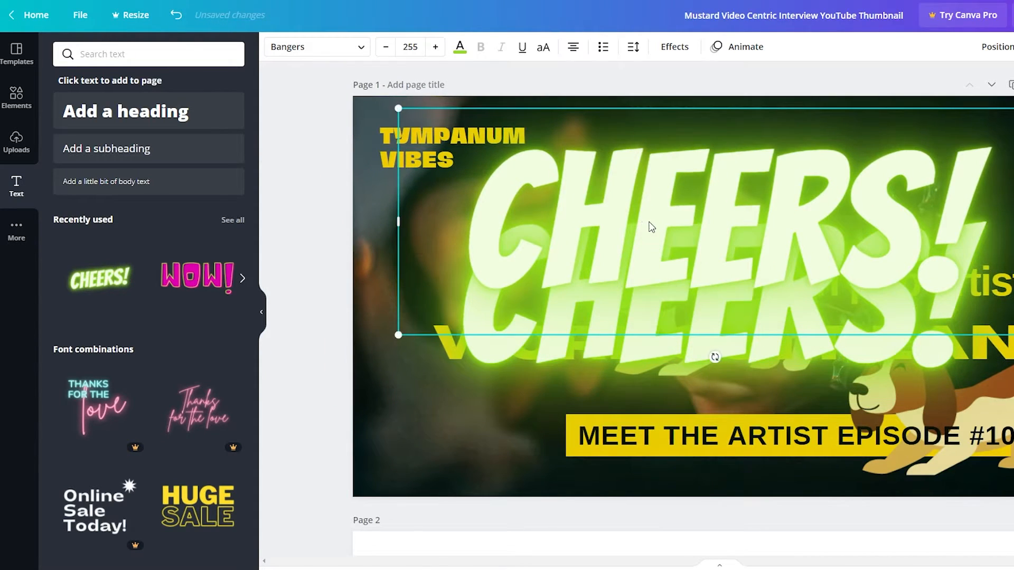
key("ctrl+z")
left_click_drag(620, 268, 643, 175)
key("Delete")
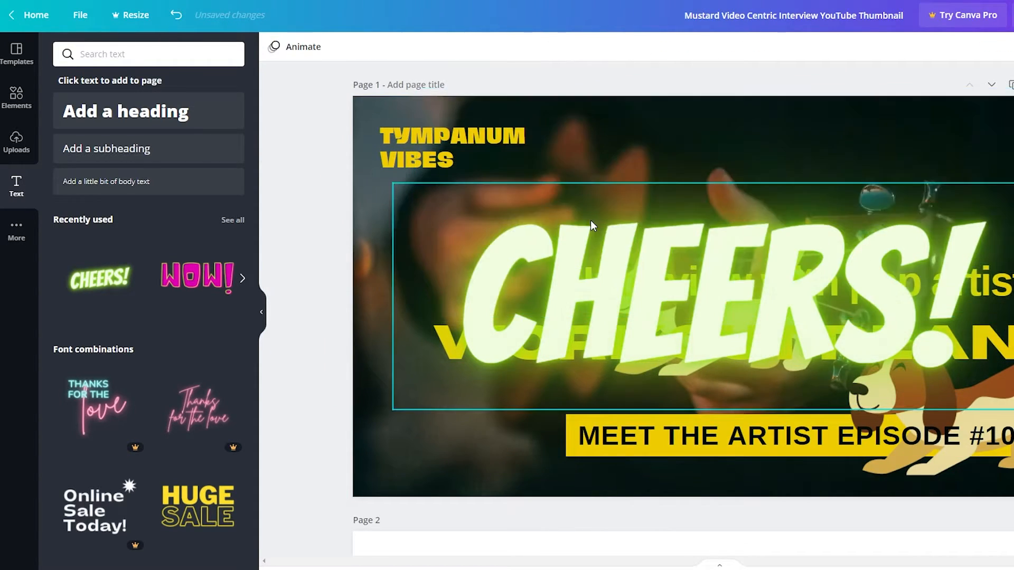
Move the glowing CHEERS! text upward and change its wording to "WATCH NOW!"
left_click_drag(592, 273, 616, 238)
double_click(607, 236)
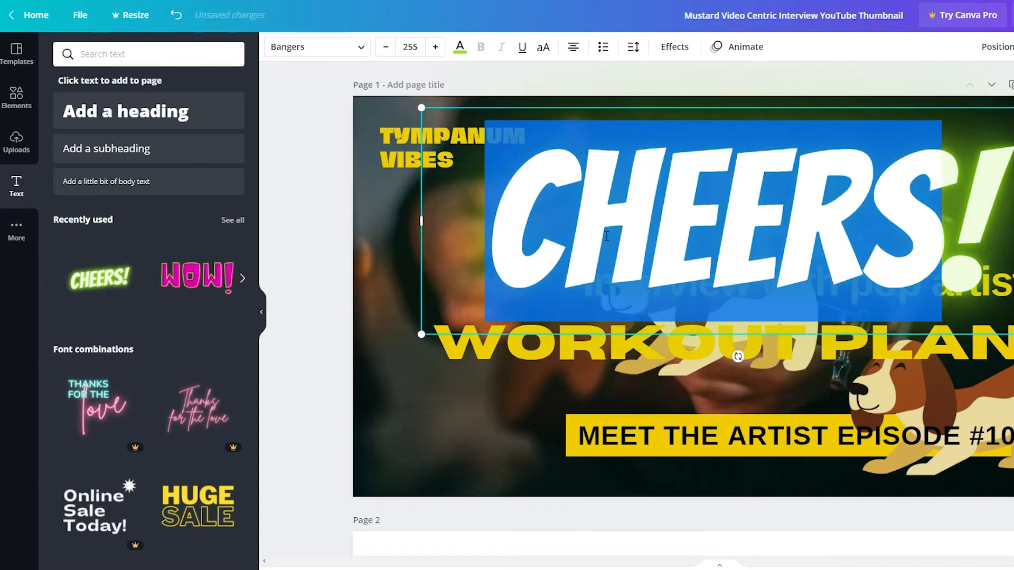
type("SUBS")
key("BackSpace")
key("BackSpace")
key("BackSpace")
key("BackSpace")
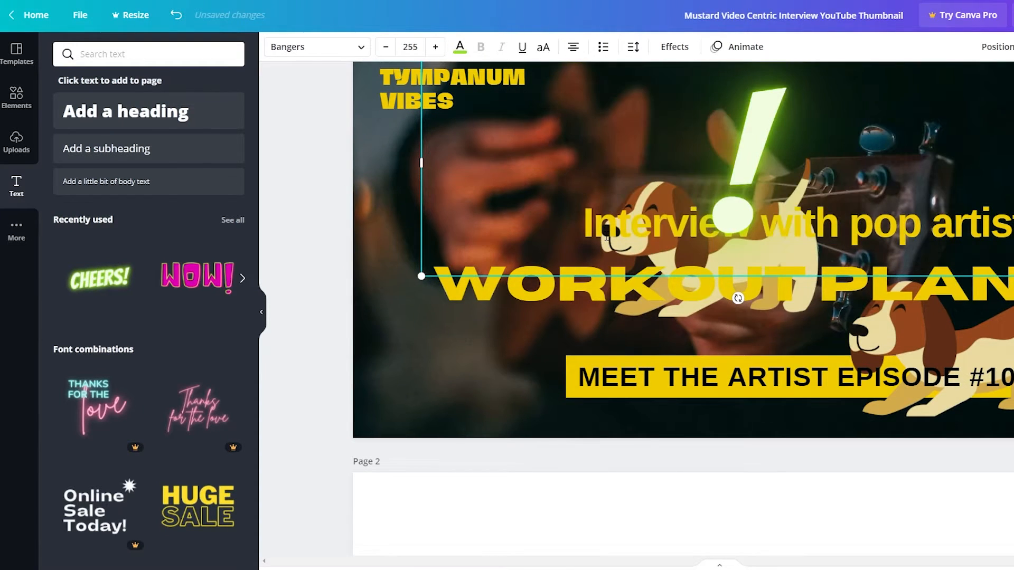
type("WATCH NOW")
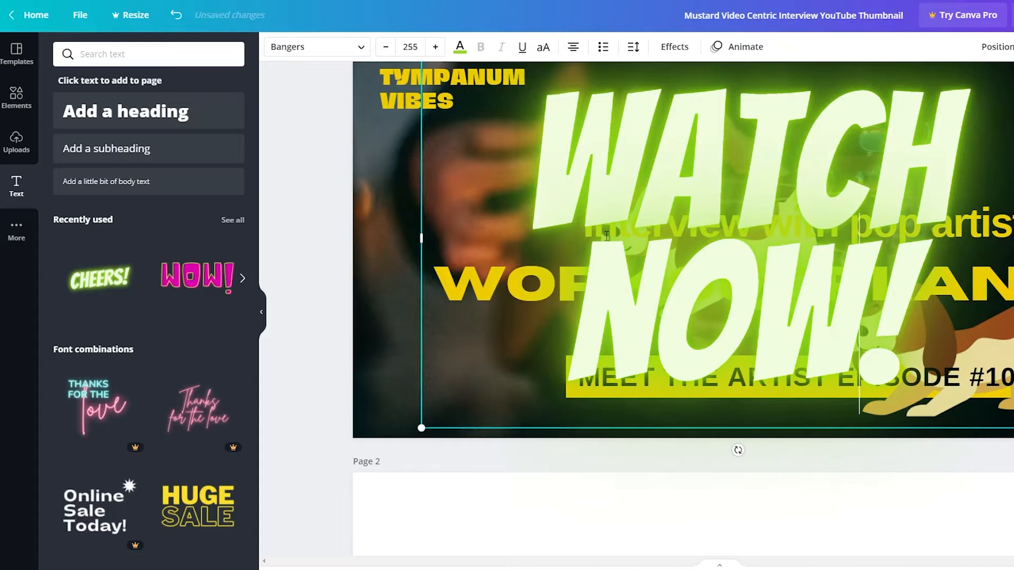
left_click(433, 440)
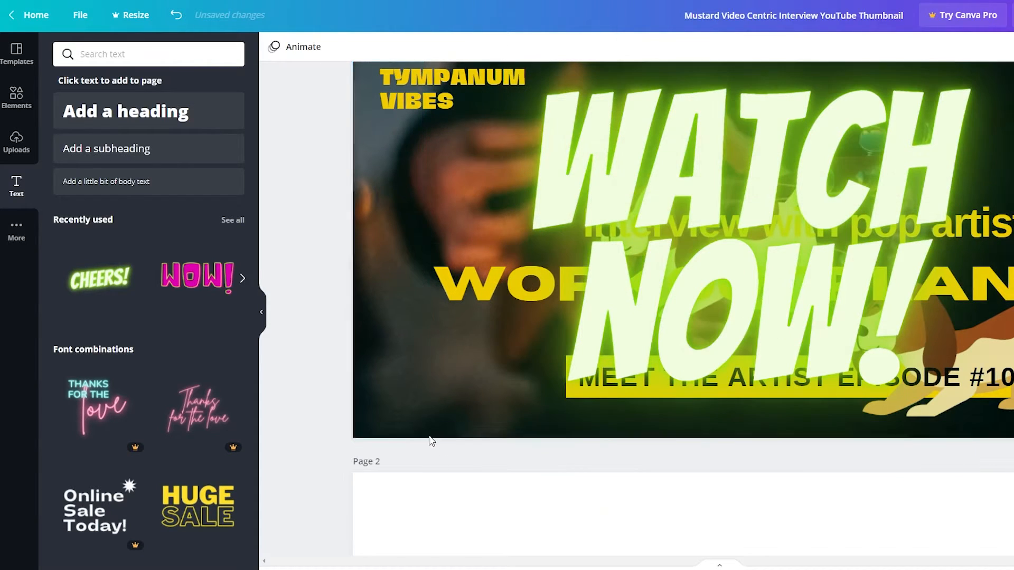
Shrink the glowing WATCH NOW! text and move it to the thumbnail's lower left area
left_click(542, 343)
left_click_drag(422, 428, 875, 157)
left_click_drag(948, 104, 425, 355)
Replace the WORKOUT PLAN headline wording with "FREE GOD TRAINING"
left_click(678, 289)
double_click(958, 279)
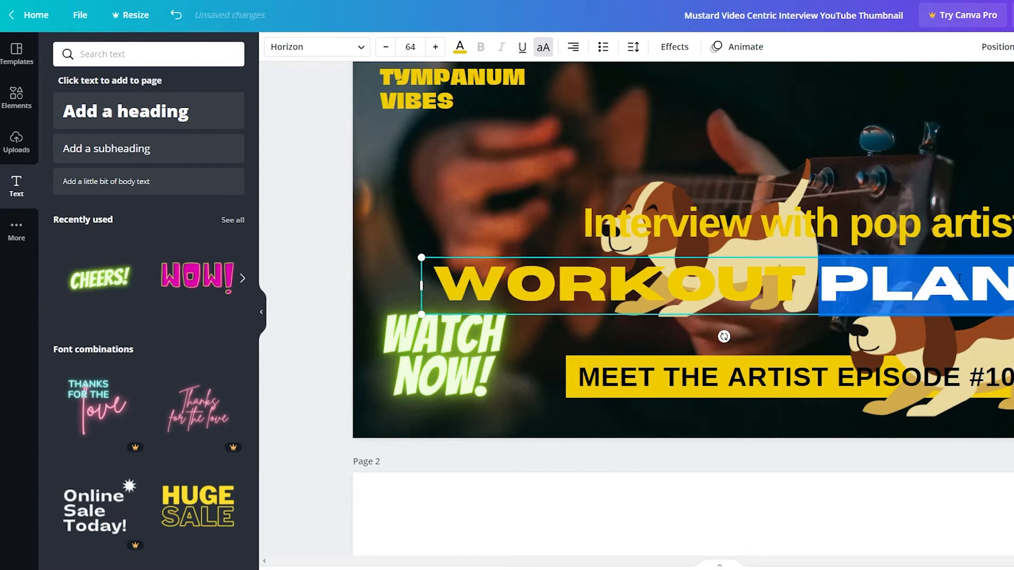
triple_click(950, 276)
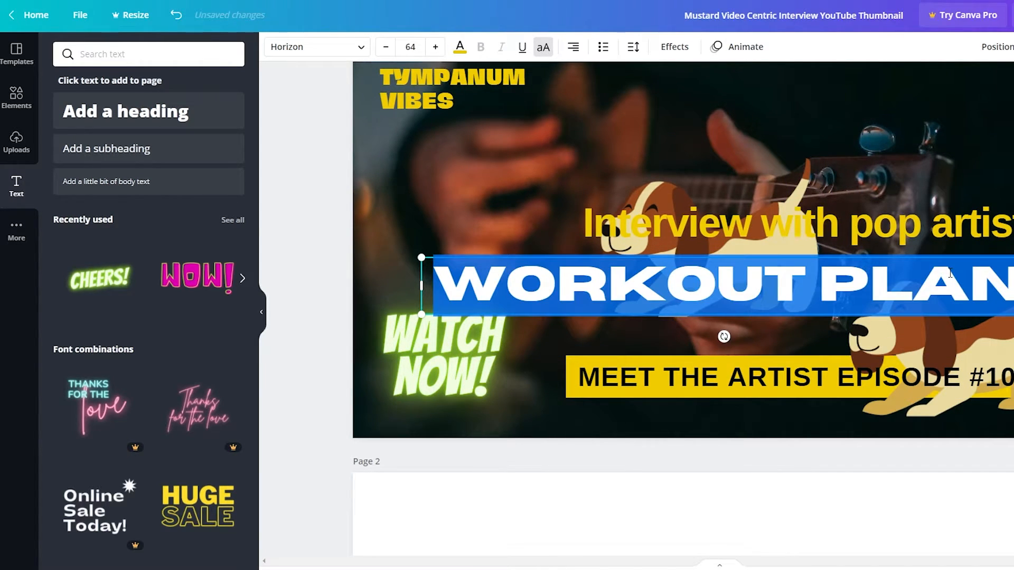
type("FREE GOD TRAI")
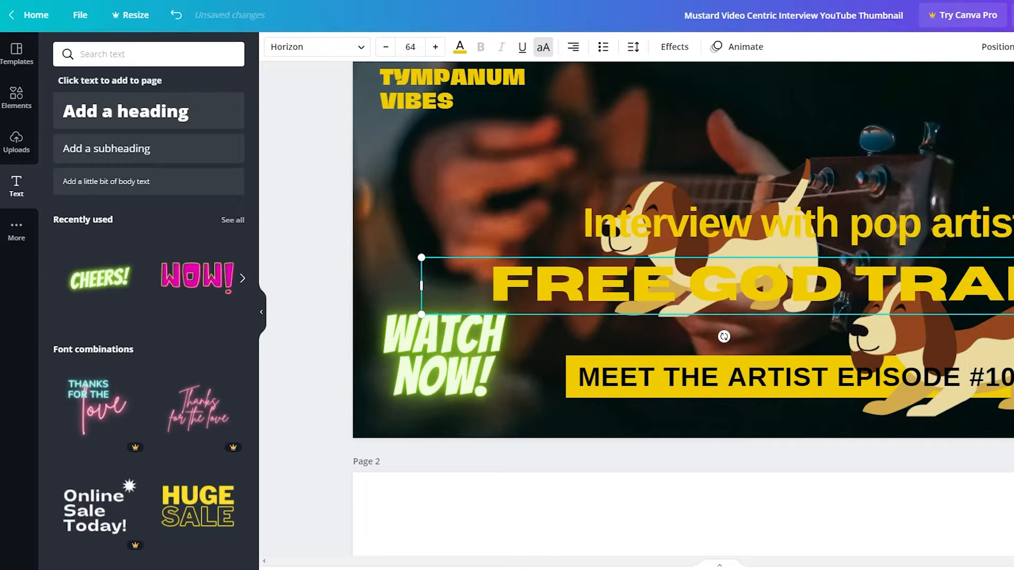
type("NING")
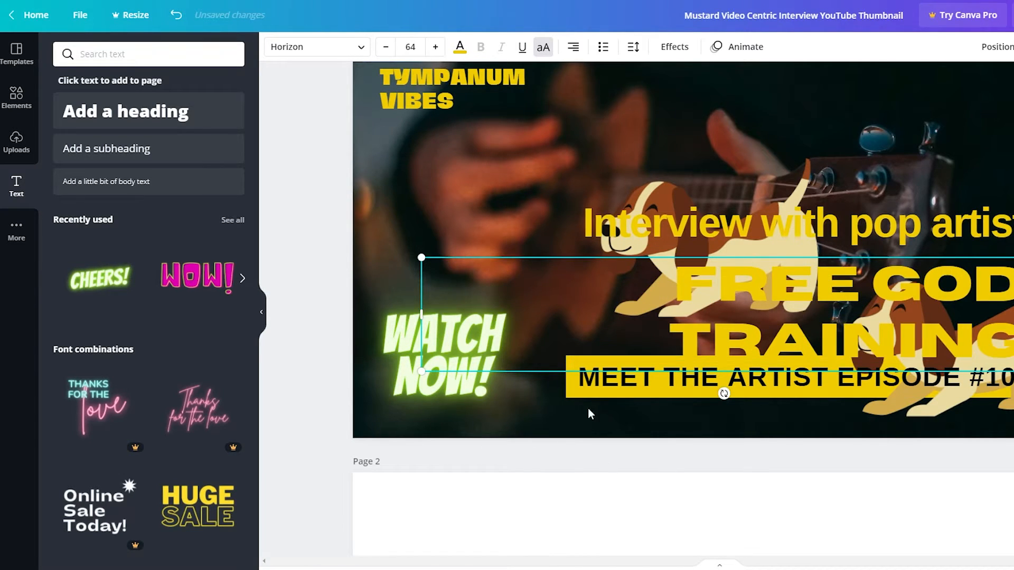
Delete the "MEET THE ARTIST EPISODE" caption and the yellow bar behind it
left_click(617, 386)
left_click(617, 386)
key("Delete")
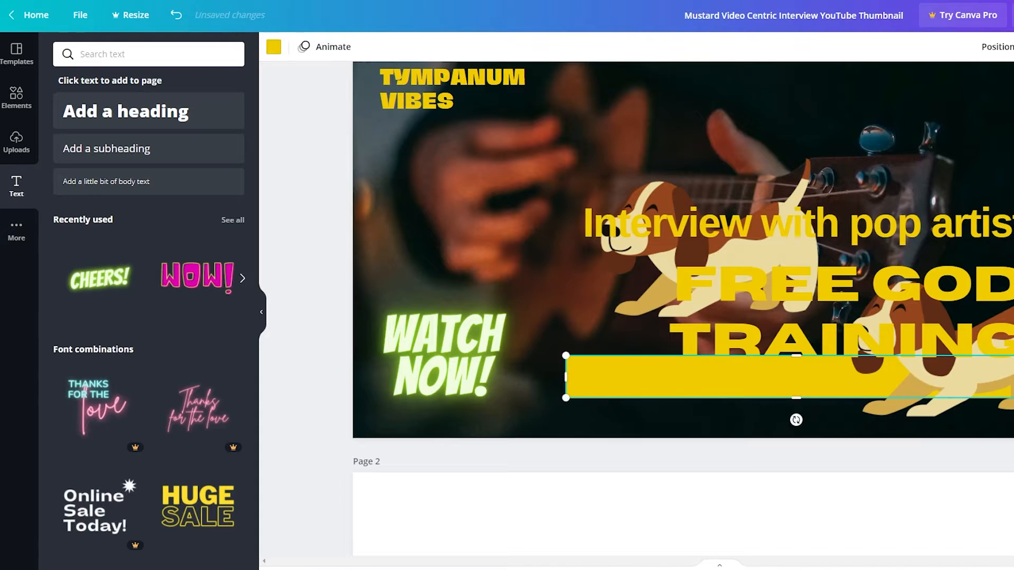
key("Delete")
Move the FREE GOD TRAINING headline to the top of the thumbnail and change its font to Anton
left_click_drag(818, 319, 693, 125)
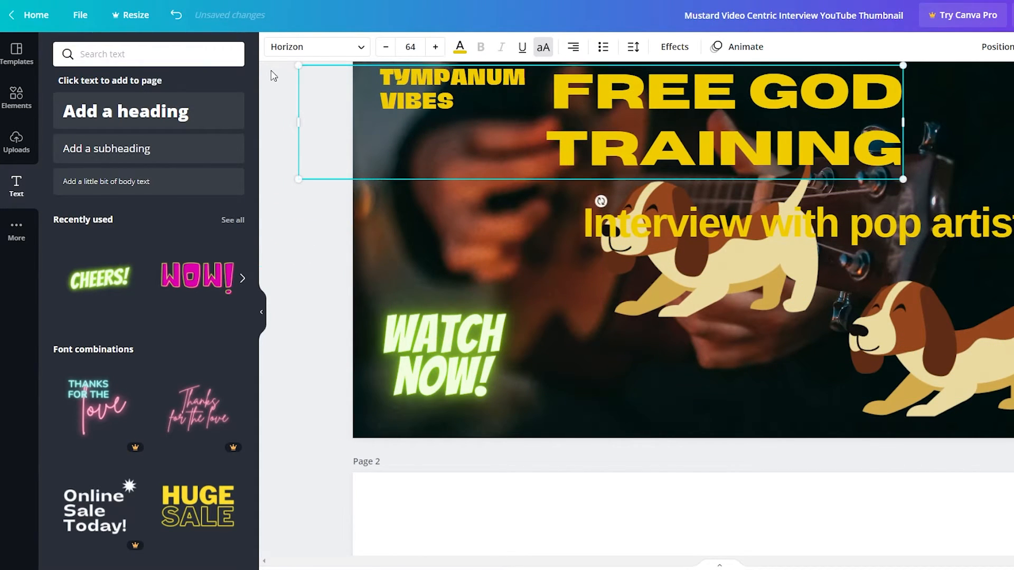
left_click(333, 47)
scroll(159, 252, "up", 10)
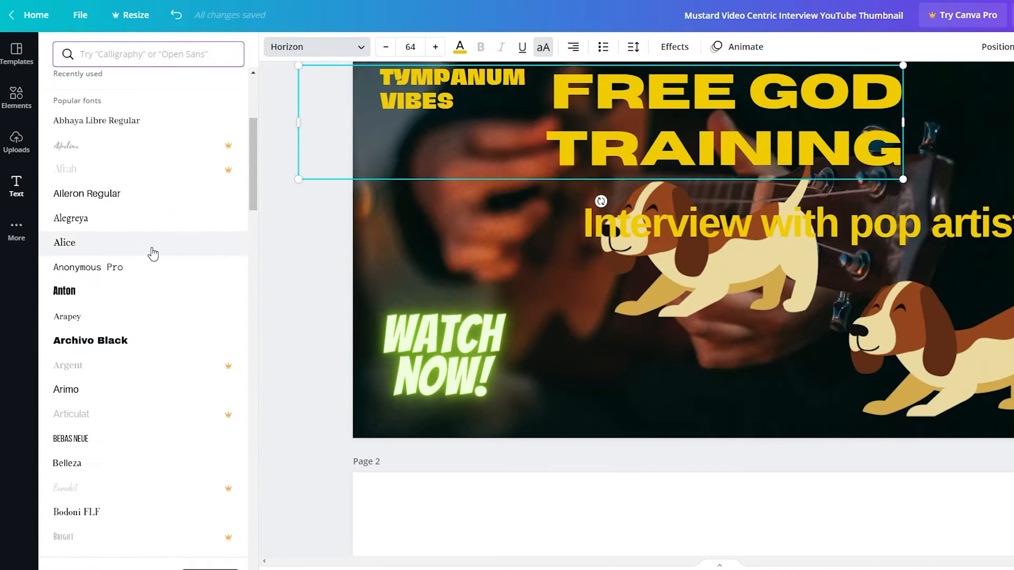
left_click(74, 292)
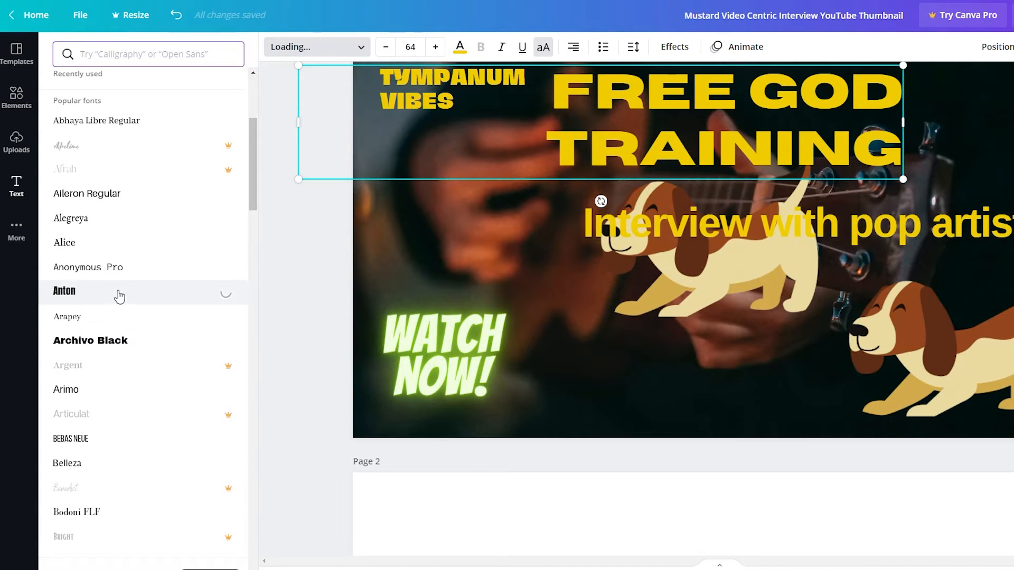
Move the headline to just below the TYMPANUM VIBES text and correct its word "GOD" to "DOG"
left_click_drag(778, 125, 547, 160)
double_click(529, 154)
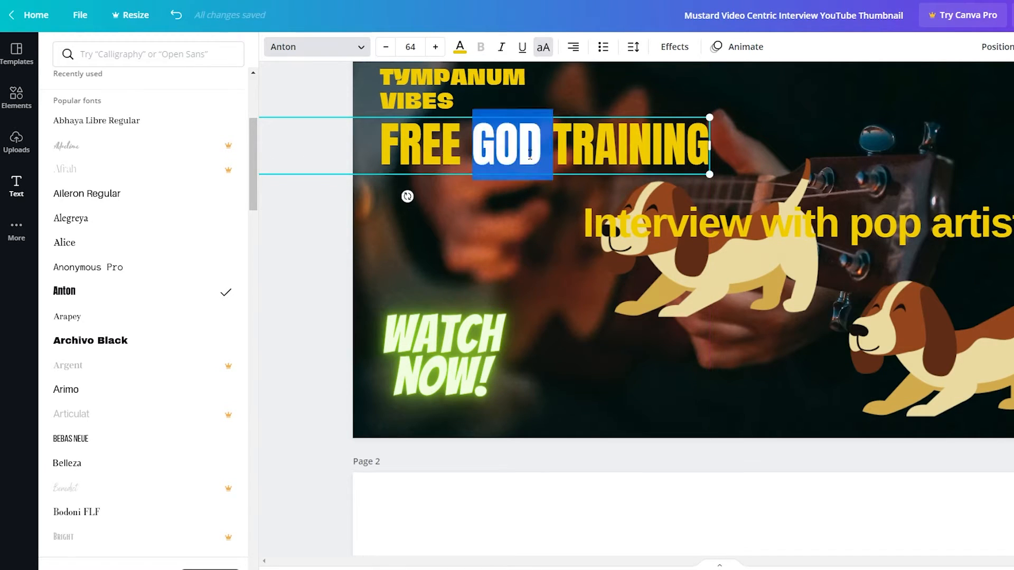
type("DOG")
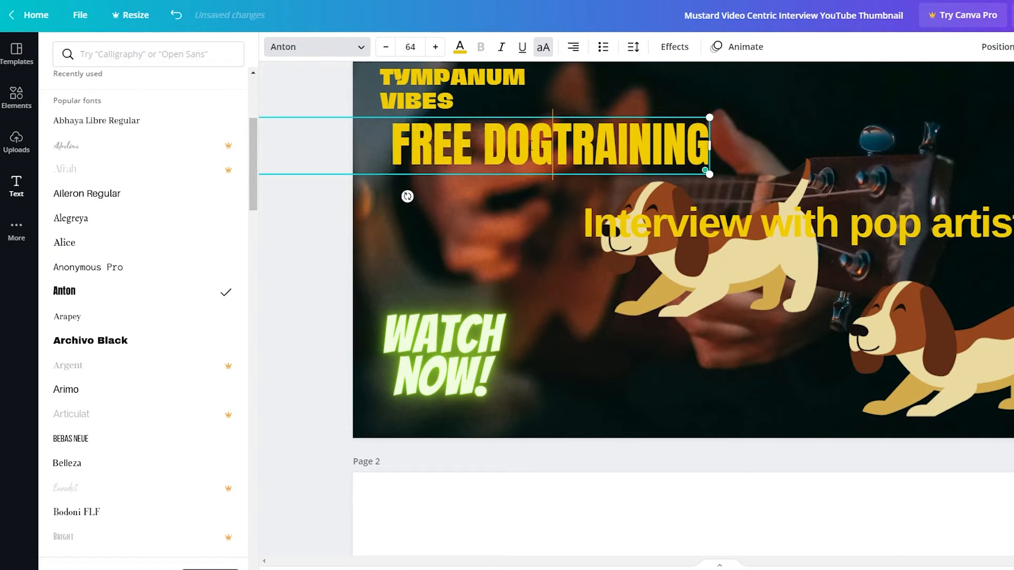
key("Escape")
left_click(339, 220)
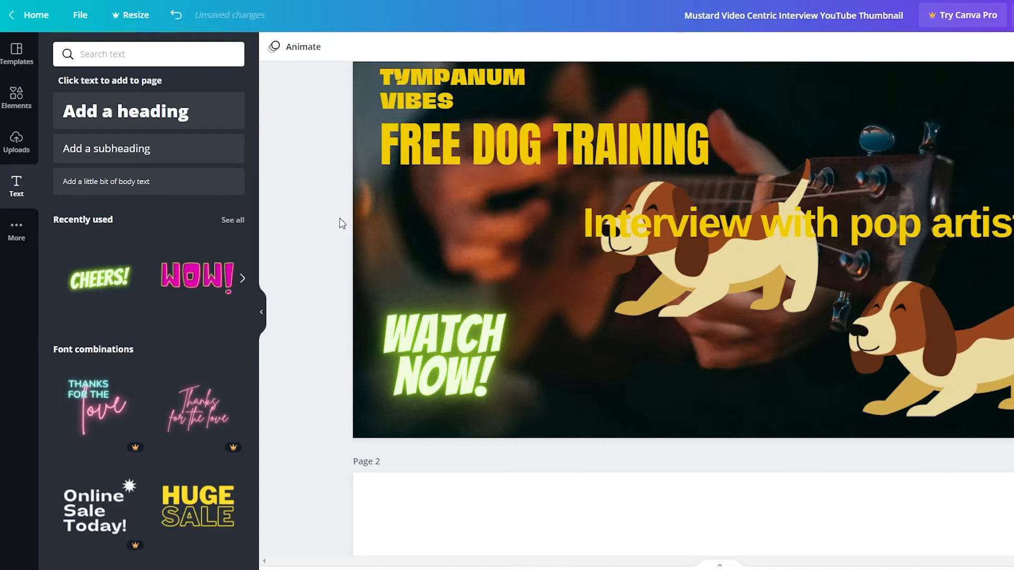
Delete the TYMPANUM VIBES text and enlarge the FREE DOG TRAINING headline to size 96.2 in the thumbnail's upper left corner
left_click(420, 79)
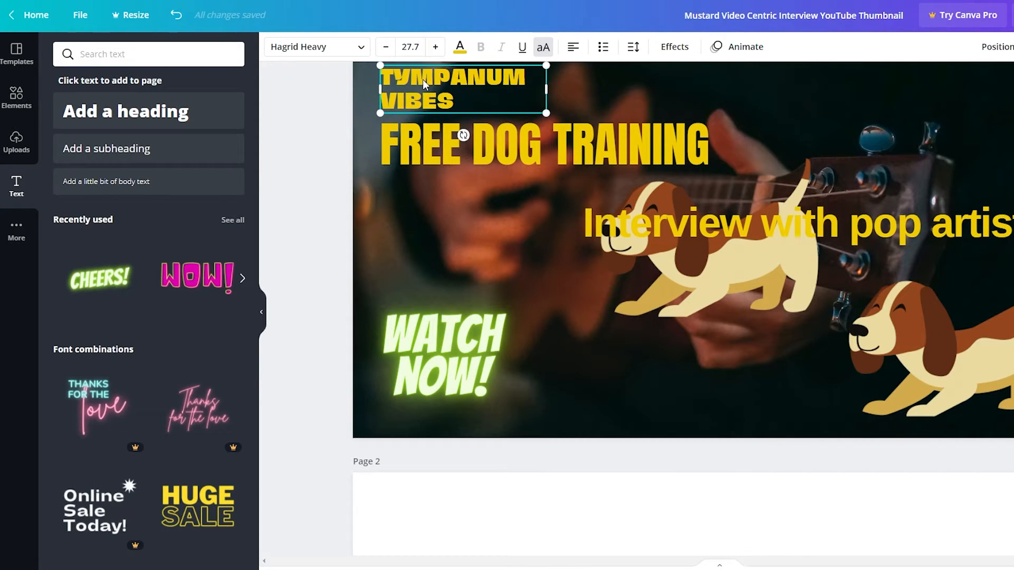
key("Delete")
scroll(443, 158, "up", 2)
left_click(539, 203)
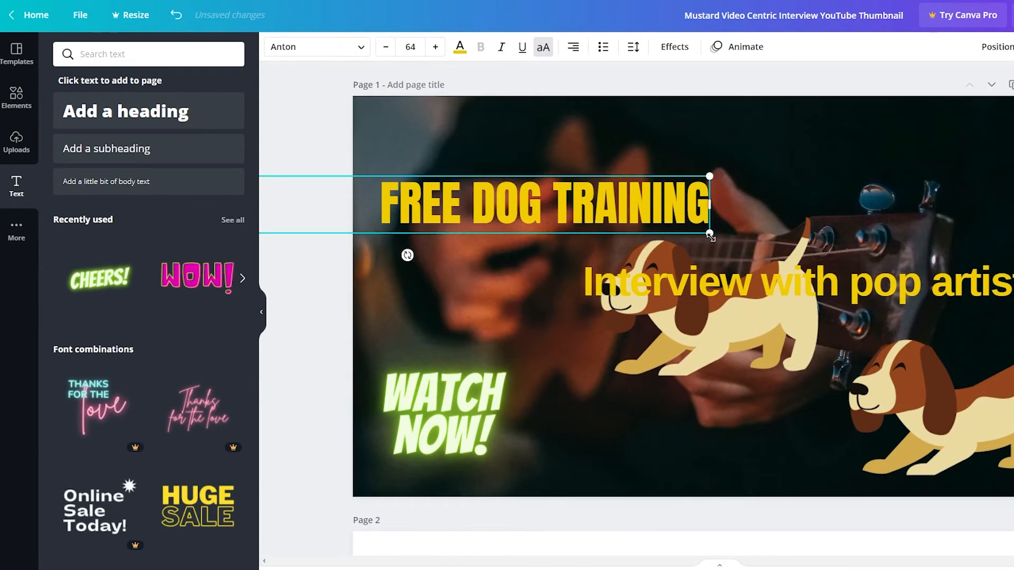
left_click_drag(710, 238, 1009, 310)
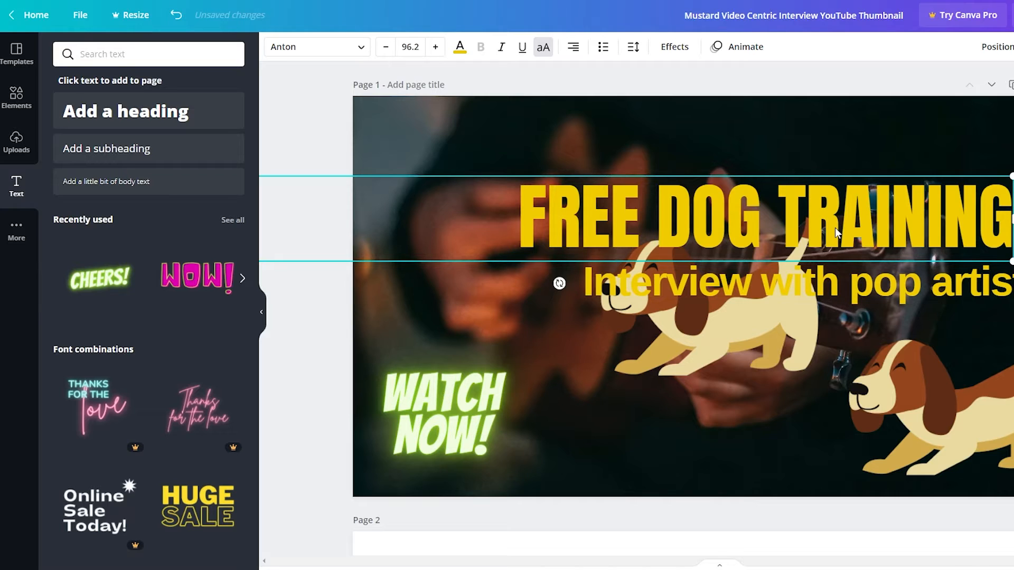
left_click_drag(836, 232, 681, 155)
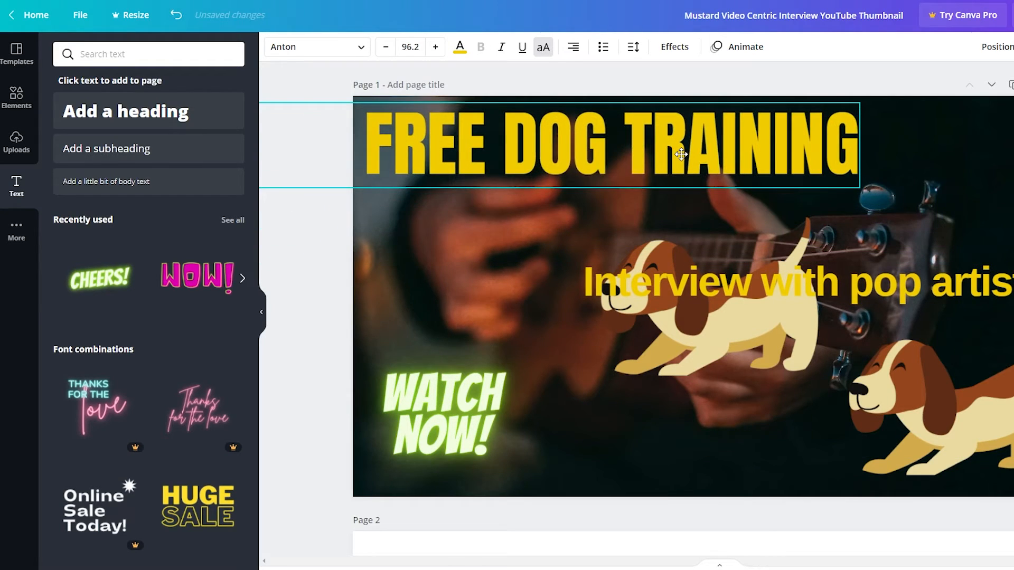
Delete the "Interview with pop artist" text and the dog graphic in the middle of the thumbnail
left_click(532, 229)
left_click_drag(680, 290, 562, 270)
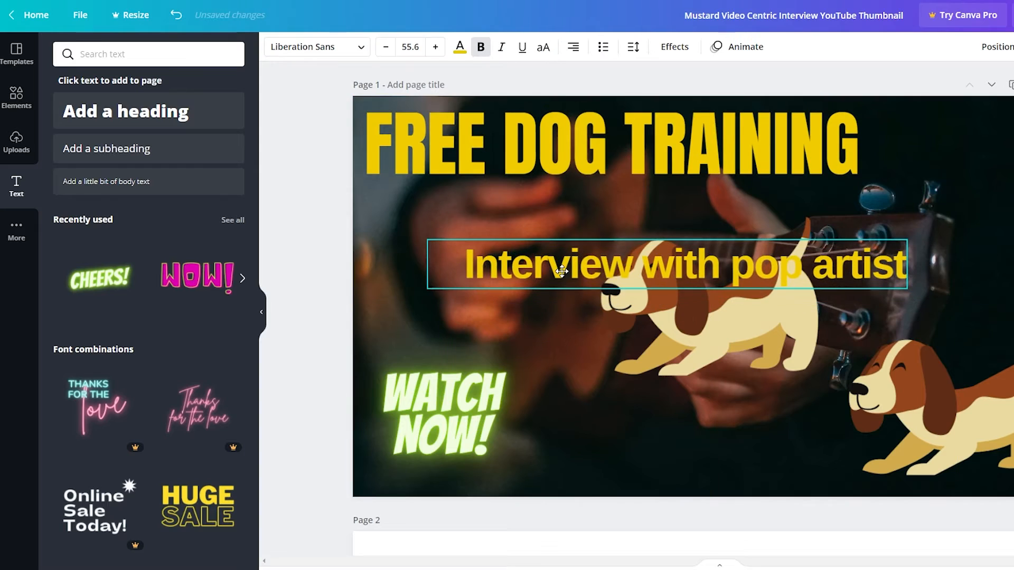
key("Delete")
left_click(724, 349)
key("Delete")
Enlarge the remaining dog graphic to about two thirds of the page height and nudge it toward the thumbnail's bottom edge
left_click(904, 407)
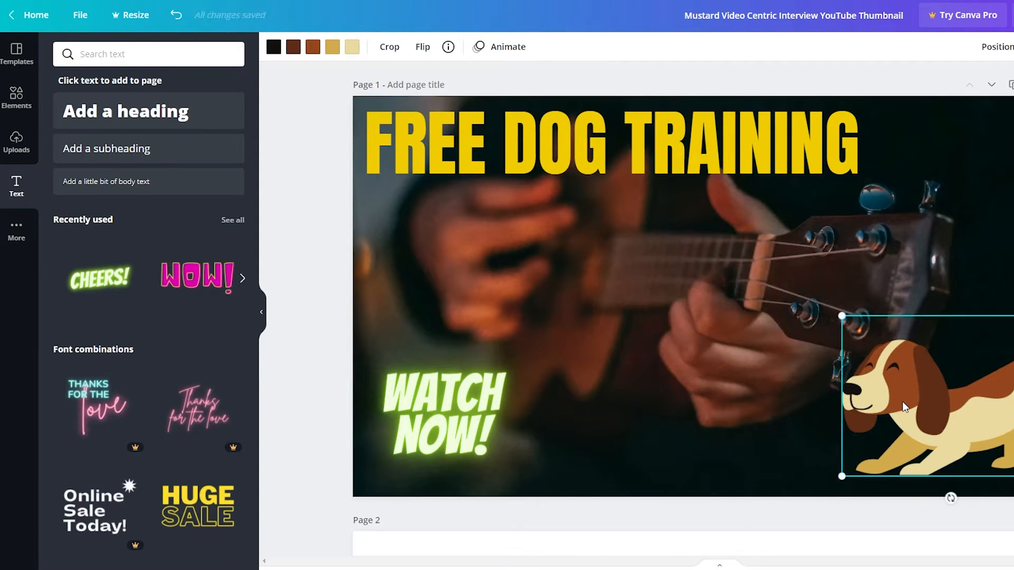
left_click_drag(844, 318, 711, 220)
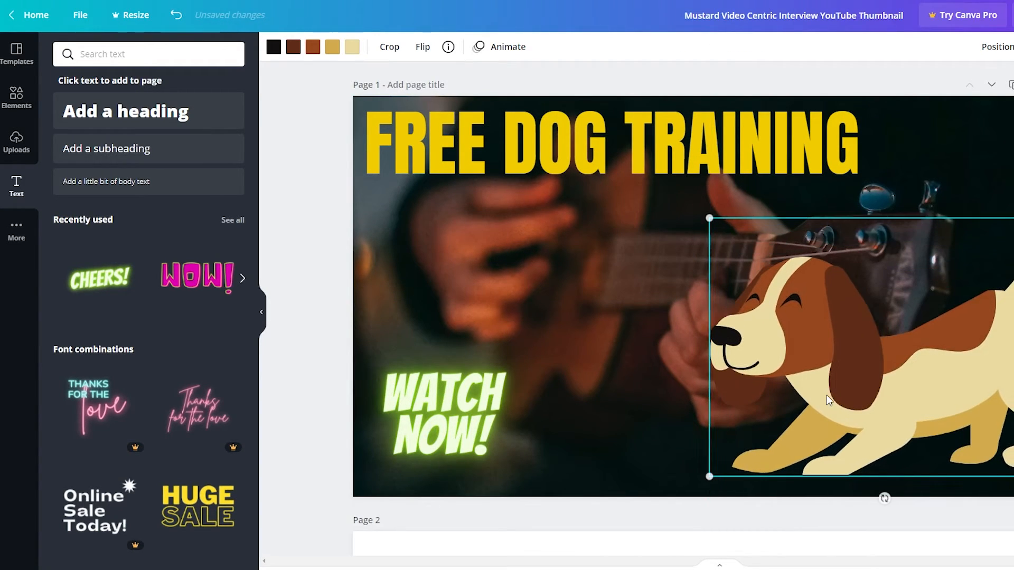
left_click_drag(826, 395, 821, 392)
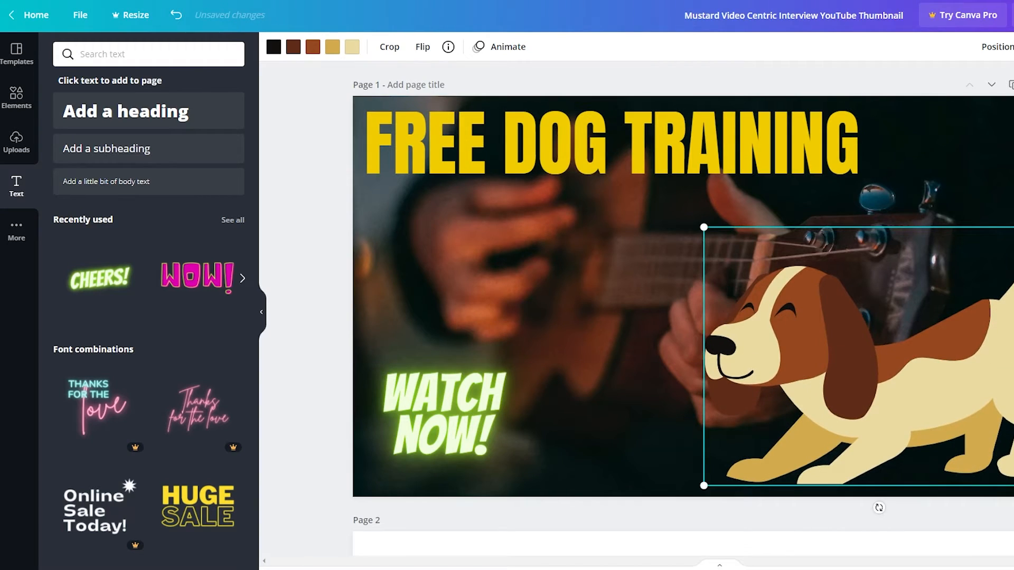
left_click(881, 507)
left_click(623, 264)
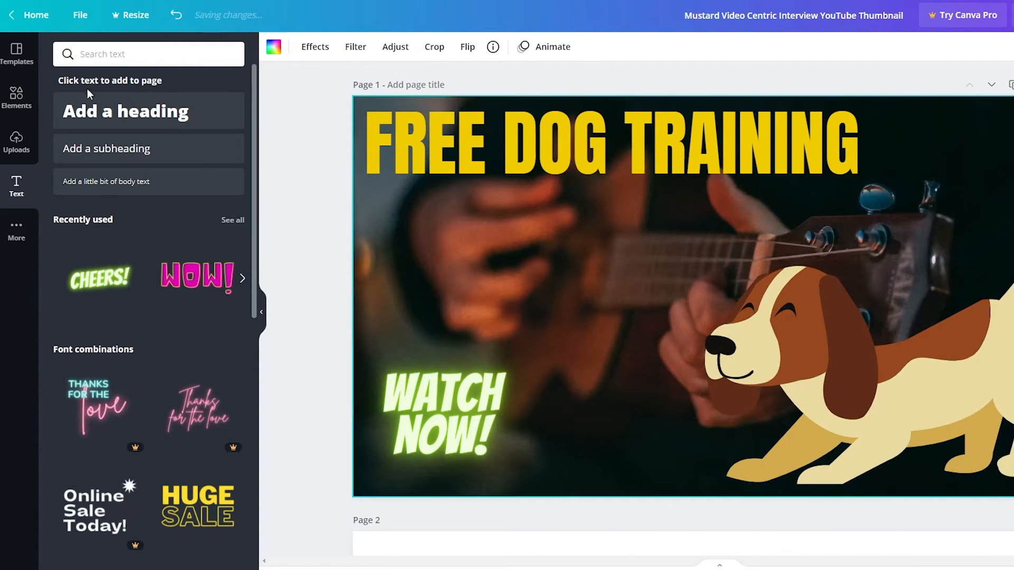
Search the elements library for "background" in place of "dog"
left_click(18, 95)
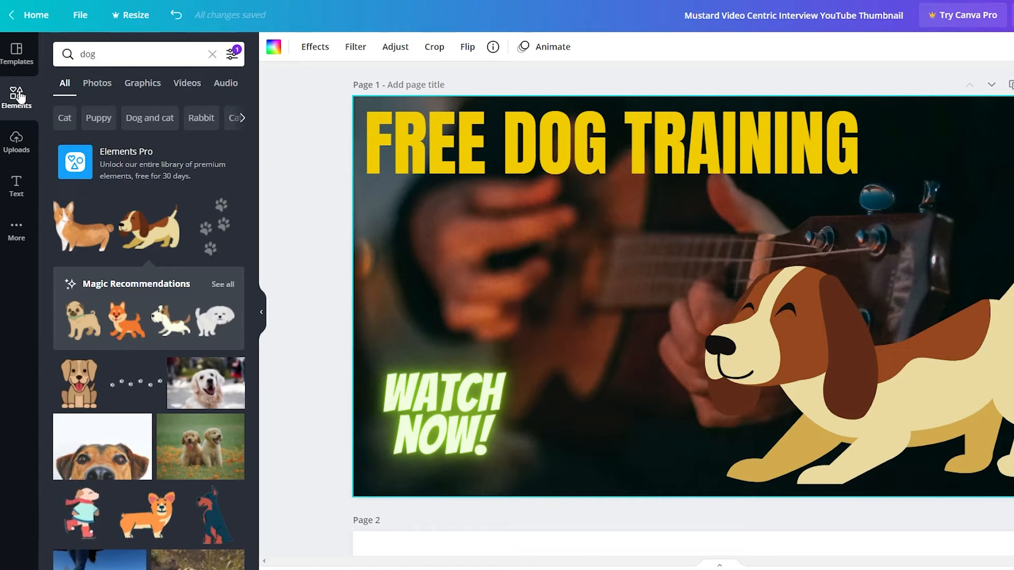
scroll(147, 264, "down", 5)
scroll(147, 264, "up", 5)
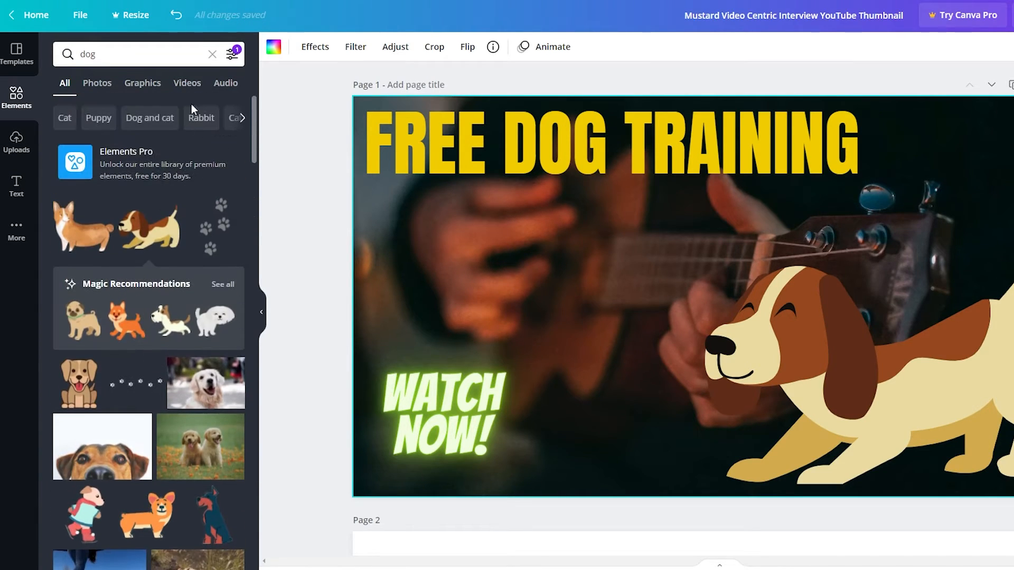
left_click(95, 59)
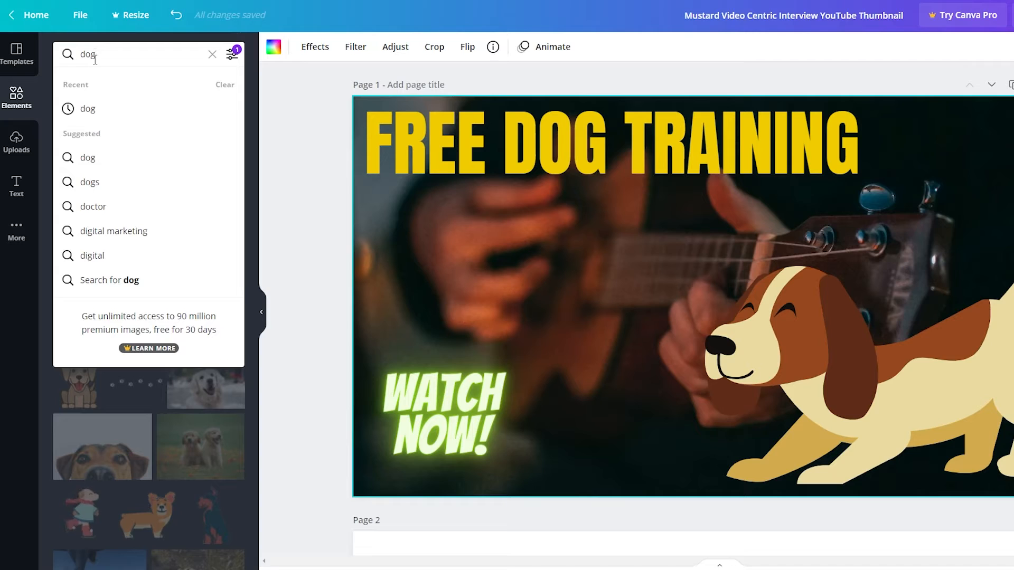
key("BackSpace")
key("BackSpace")
type("backgriu")
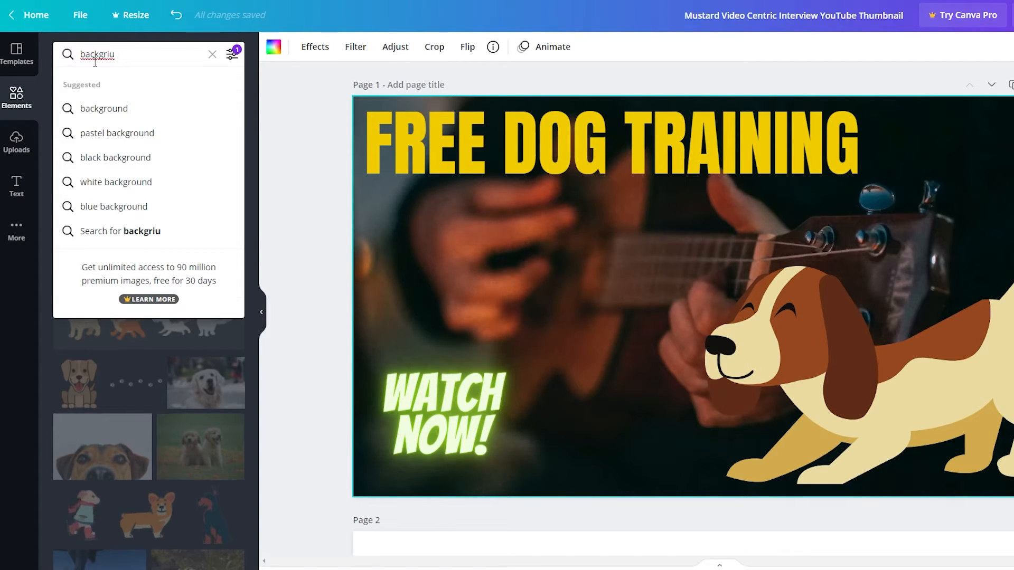
left_click(107, 112)
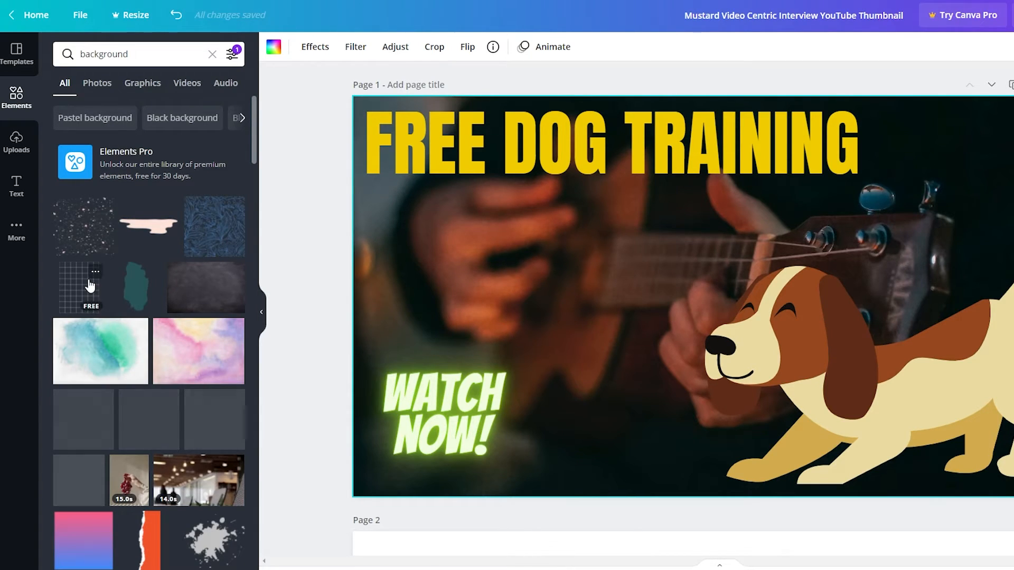
Add the free speckle background graphic to page 1 and enlarge it to cover most of the thumbnail
left_click(94, 240)
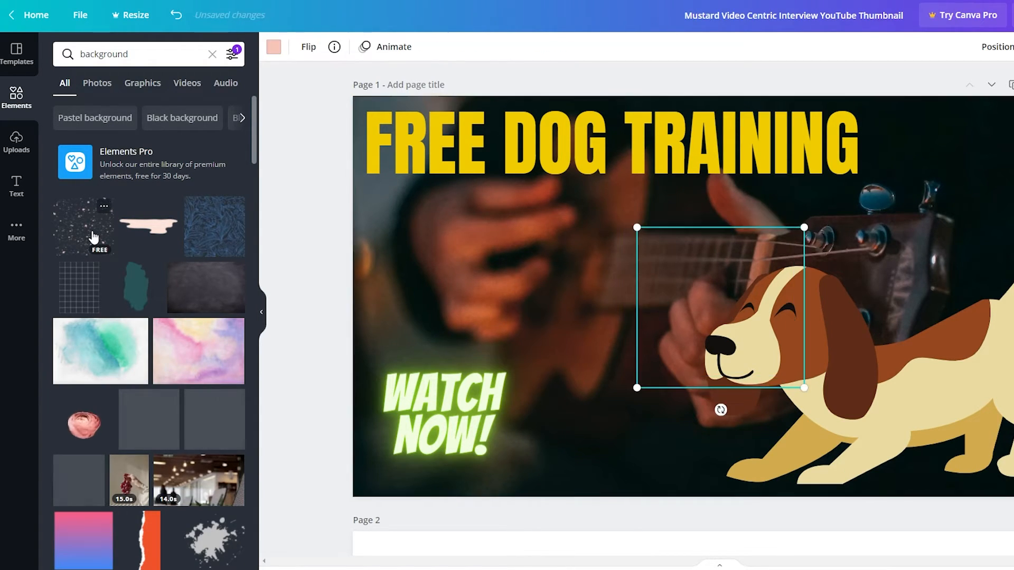
left_click_drag(635, 227, 234, 74)
left_click_drag(628, 311, 614, 370)
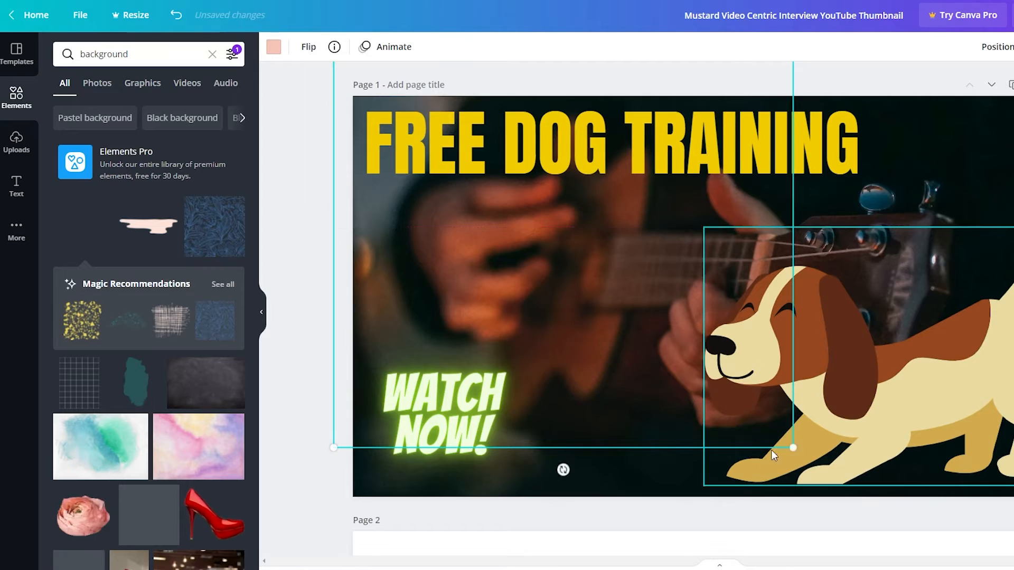
left_click_drag(793, 447, 1013, 569)
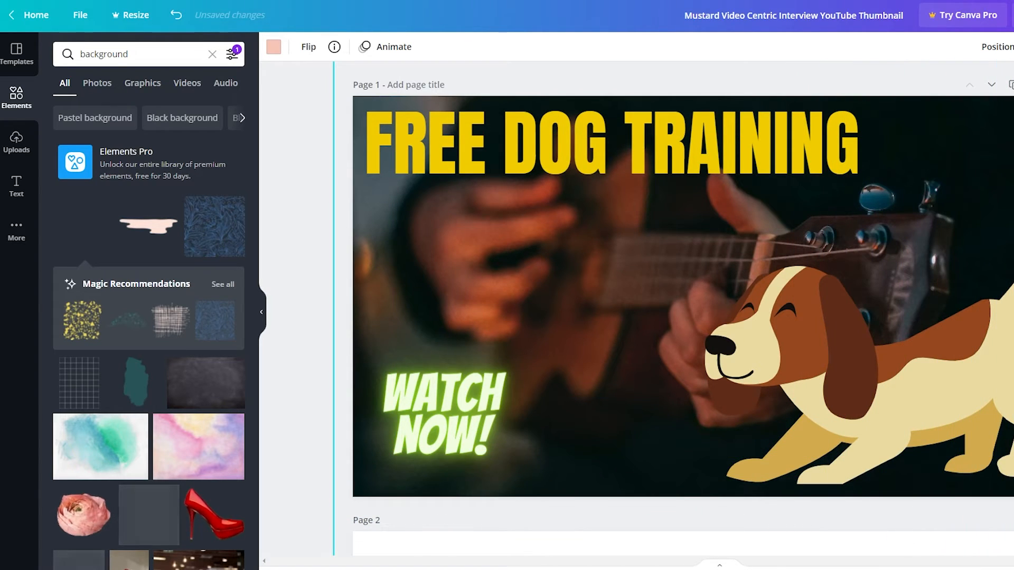
left_click(315, 287)
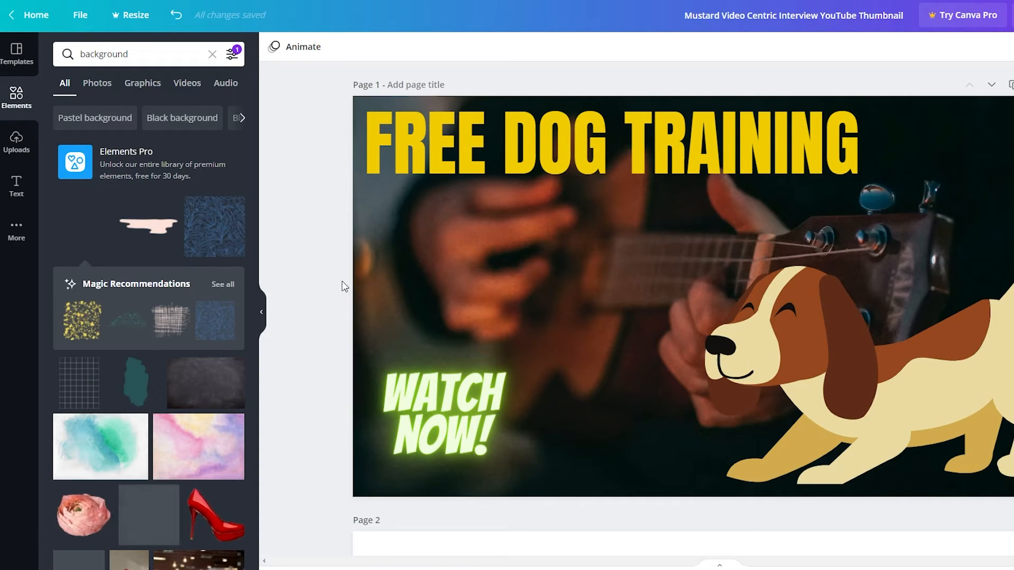
Browse the additional Canva content types, apps and integrations, including the suggested ones
left_click(22, 228)
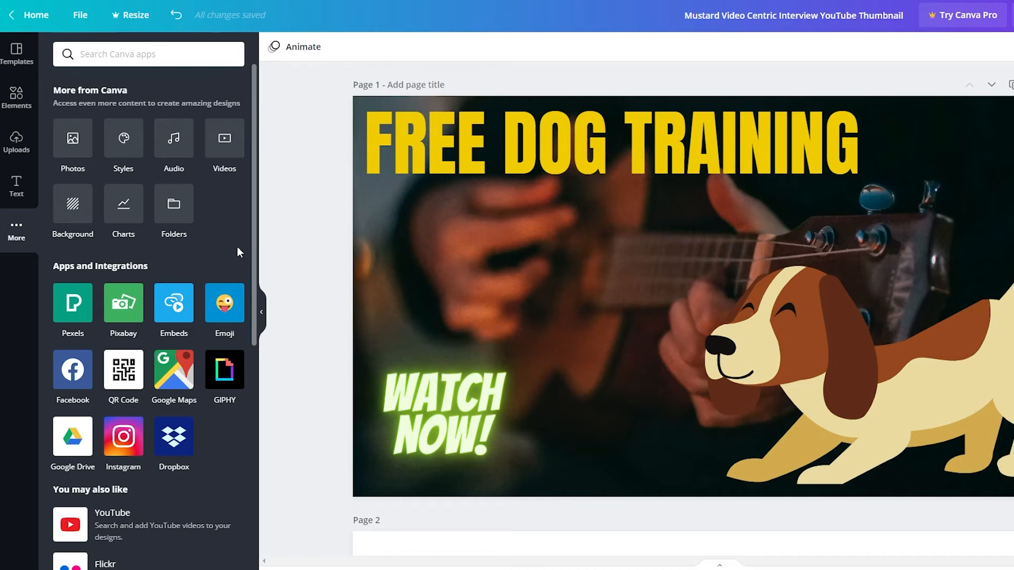
scroll(166, 402, "down", 5)
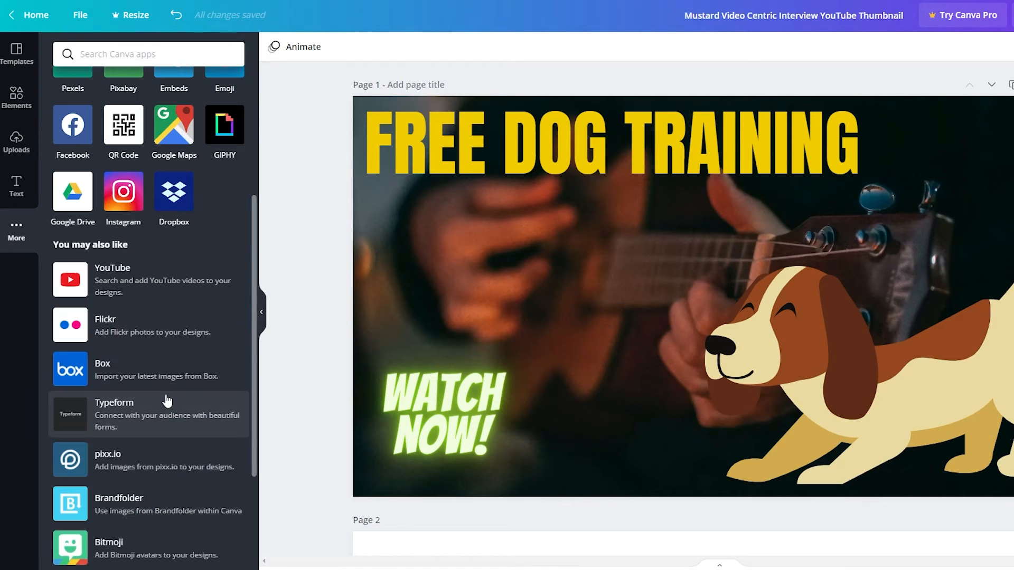
scroll(167, 401, "down", 1)
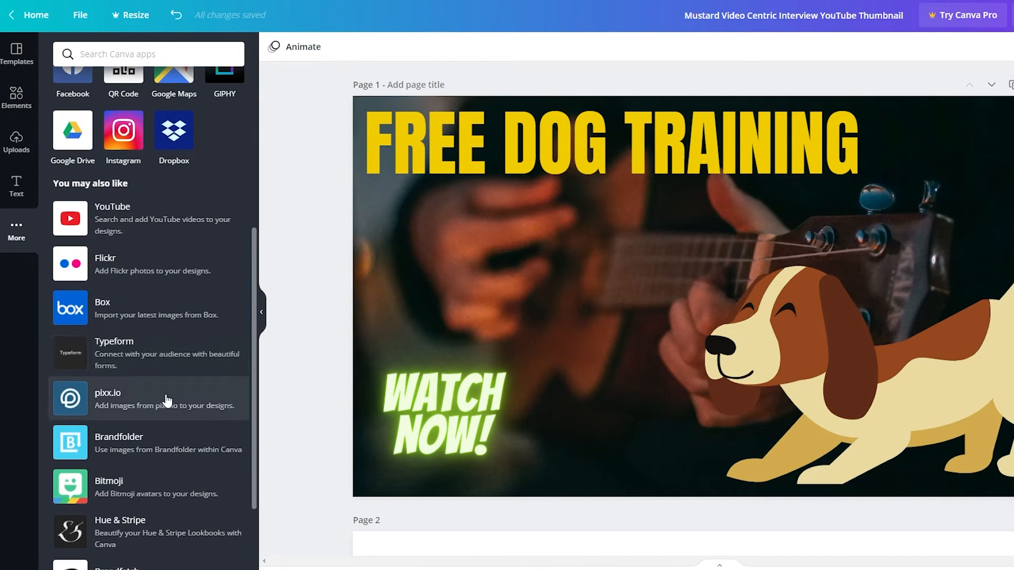
scroll(137, 507, "down", 2)
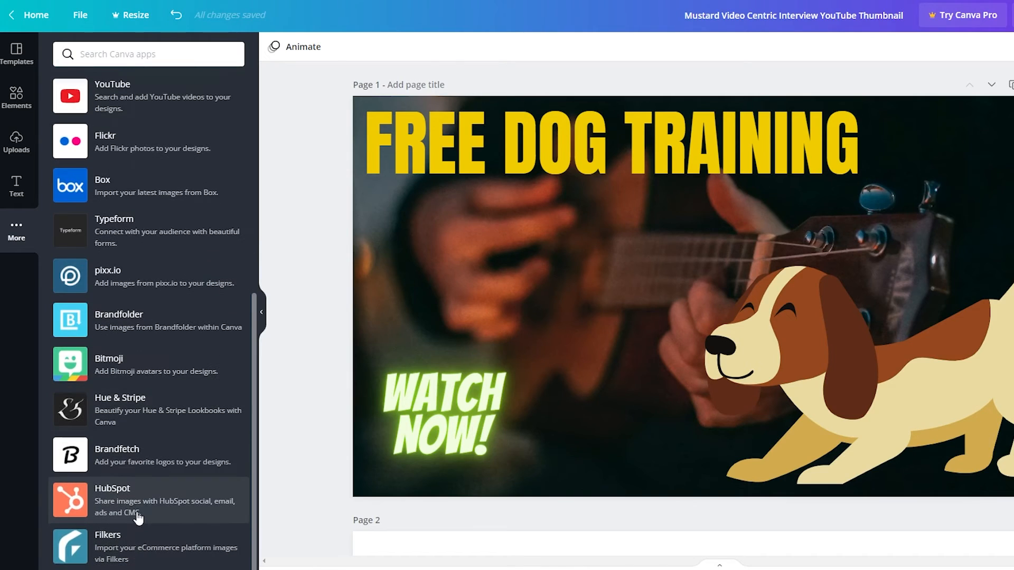
scroll(186, 513, "down", 1)
scroll(186, 512, "up", 8)
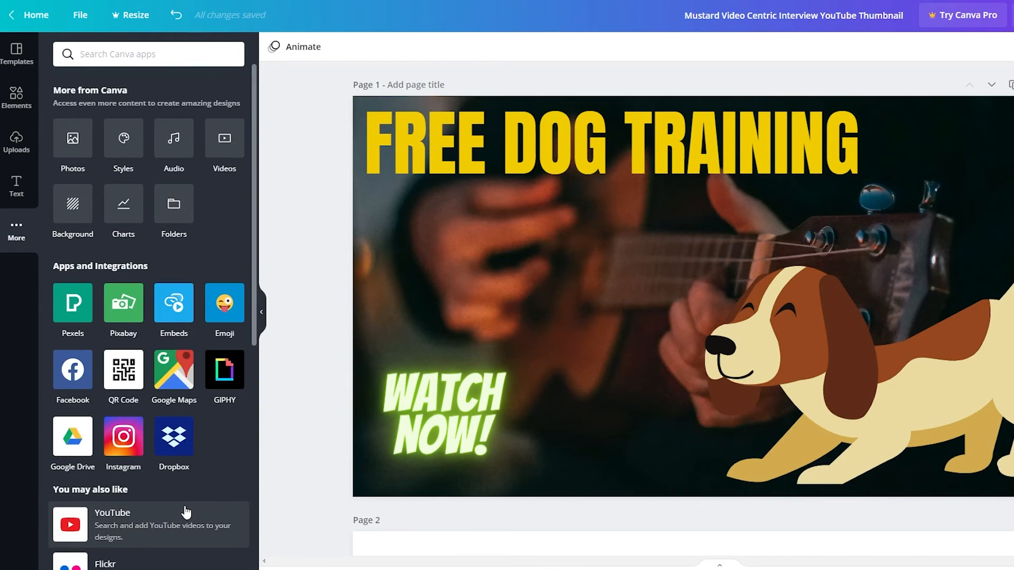
left_click(387, 273)
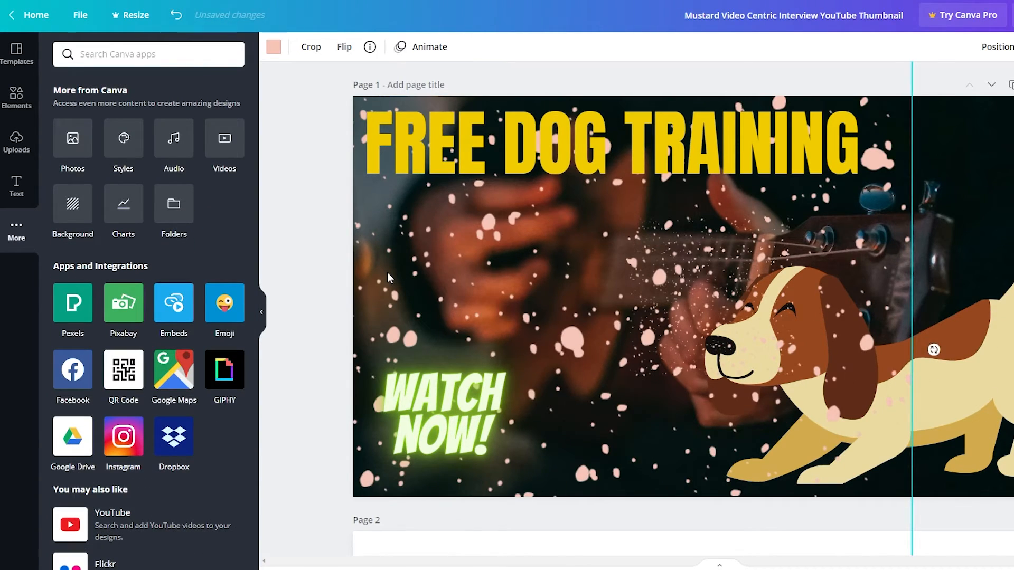
Delete the guitar photo from page 1's background and reposition the pink speckle graphic across the blank page
left_click_drag(413, 259, 736, 252)
left_click(408, 255)
double_click(408, 260)
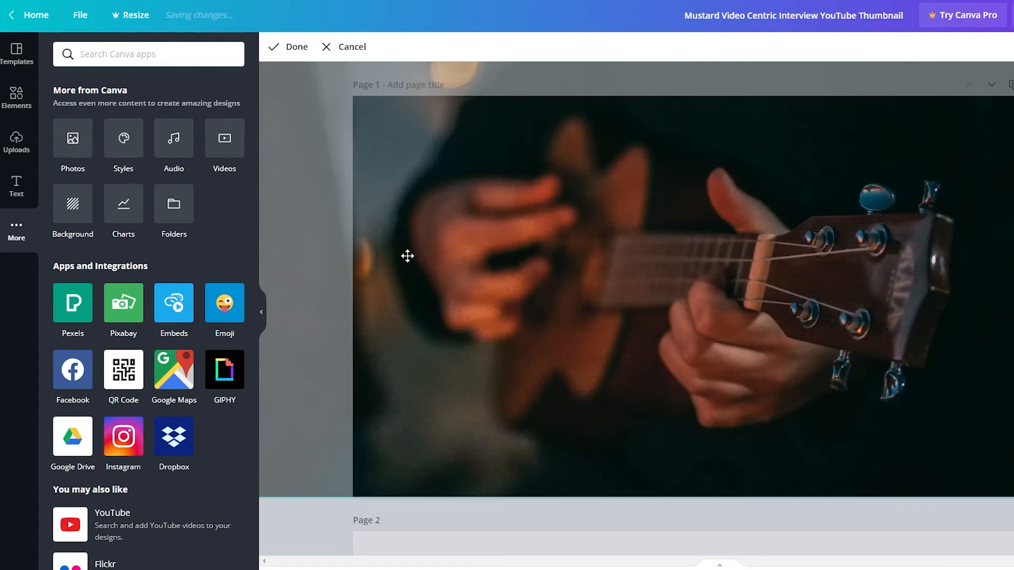
key("Delete")
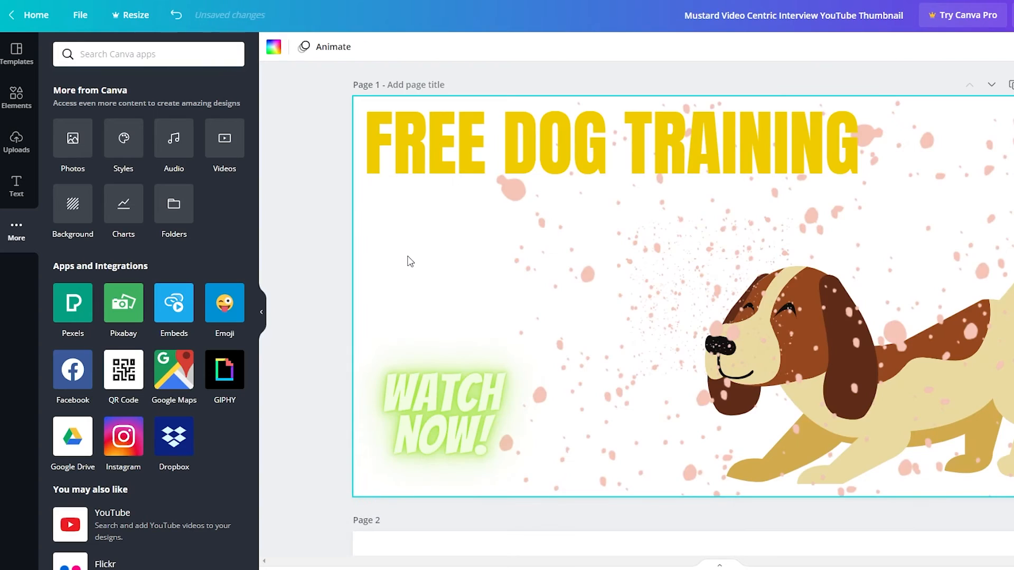
left_click_drag(728, 267, 559, 267)
Recolor the whole FREE DOG TRAINING headline black using the document colors
left_click(509, 129)
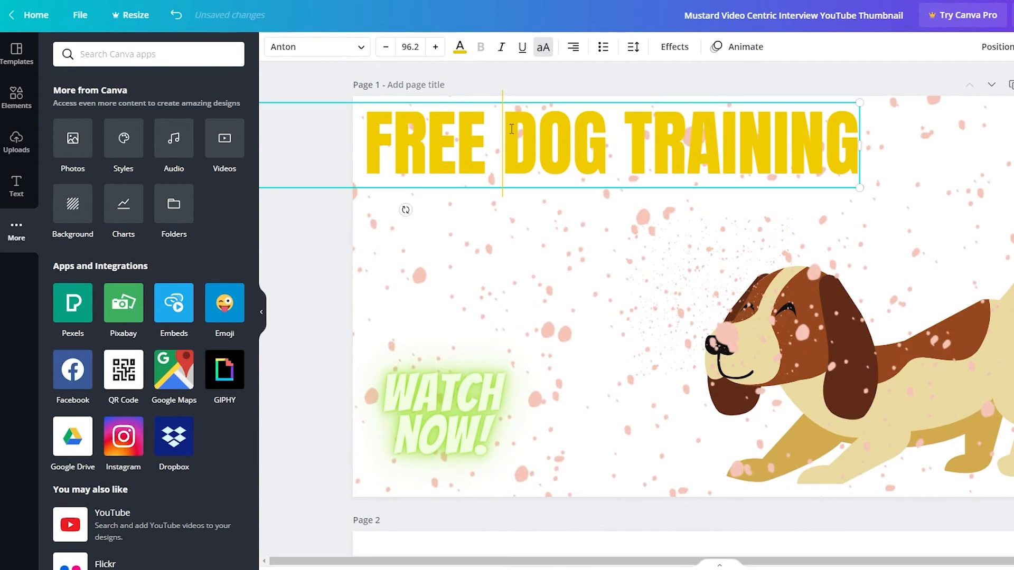
left_click(499, 109)
key("ctrl+a")
left_click(460, 47)
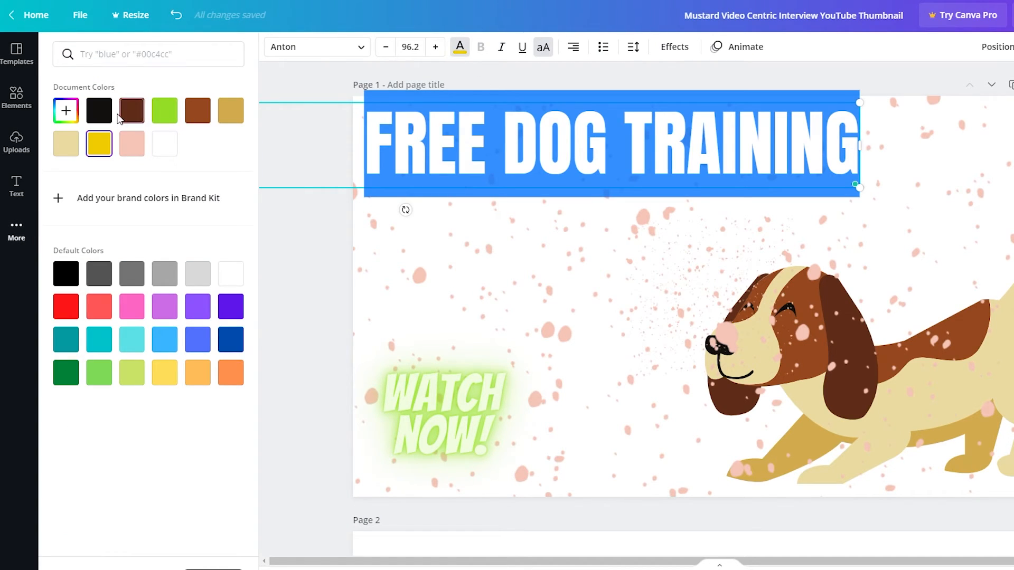
left_click(99, 111)
left_click(446, 351)
Change the glowing WATCH NOW! text from green to the reddish brown document color
left_click(466, 403)
left_click(466, 399)
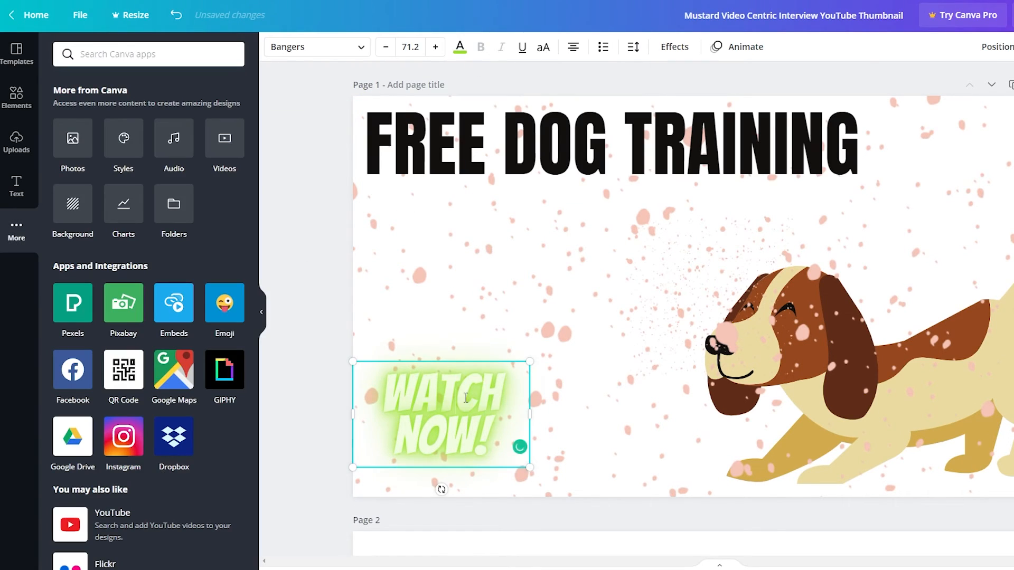
left_click(460, 46)
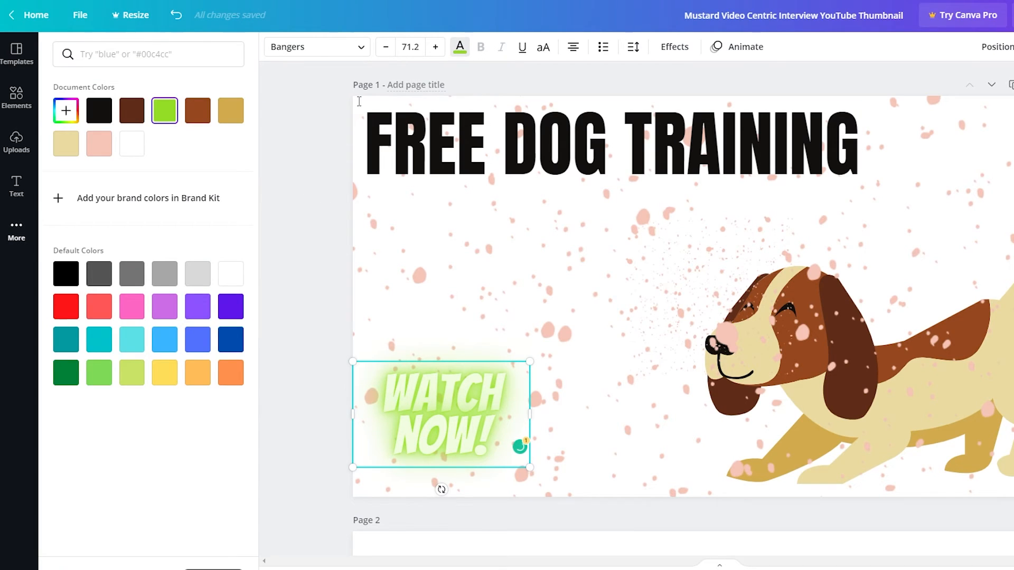
left_click(198, 112)
left_click(312, 333)
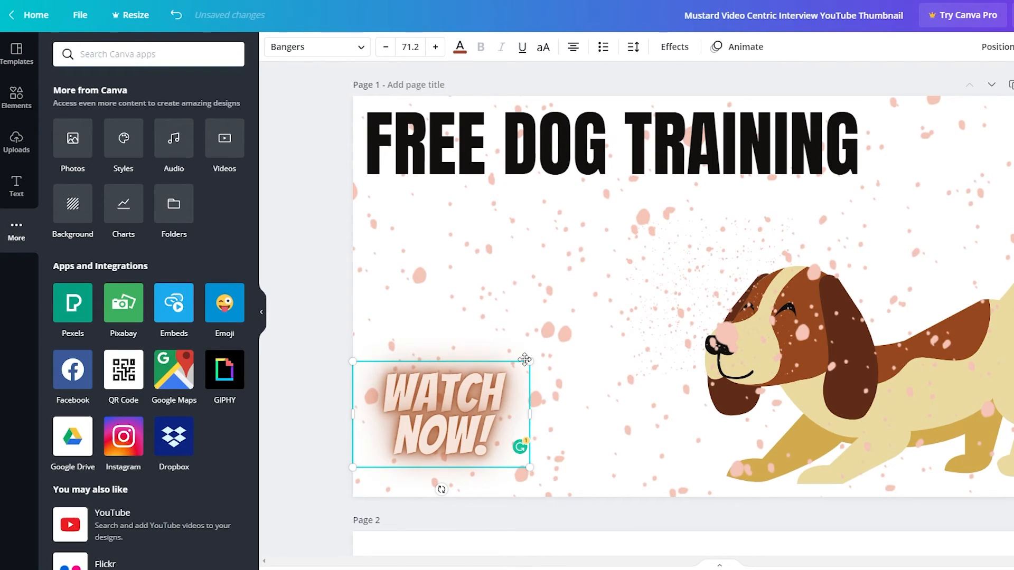
Enlarge the WATCH NOW! text to about font size 150 and shift it slightly away from the dog
left_click_drag(529, 362, 725, 245)
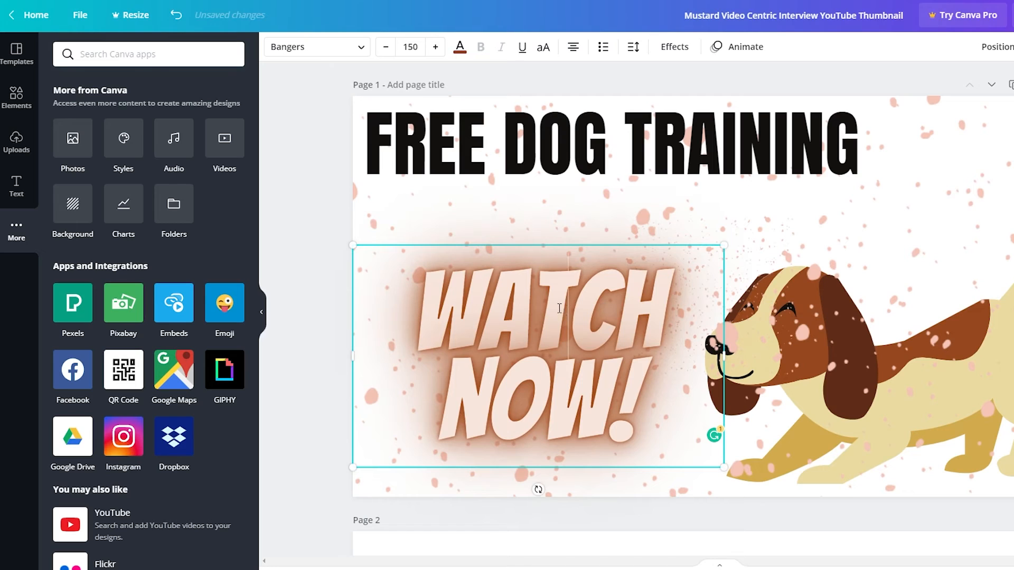
left_click_drag(497, 343, 483, 342)
left_click(862, 354)
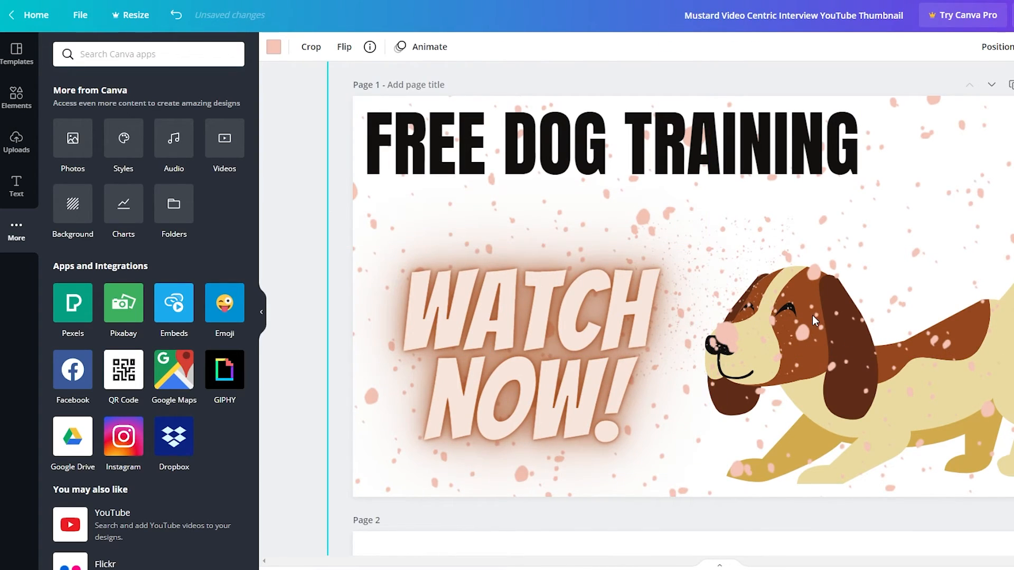
left_click(314, 300)
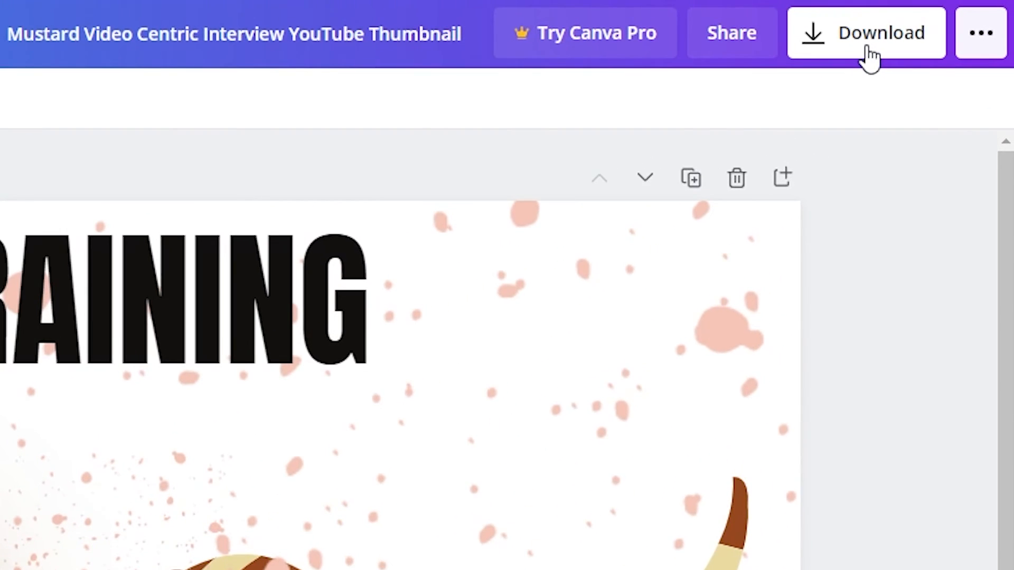
Download both pages as PNG, save them as Mustard Video Centric Interview YouTube Thumbnail.zip, and close the sharing dialog
left_click(869, 52)
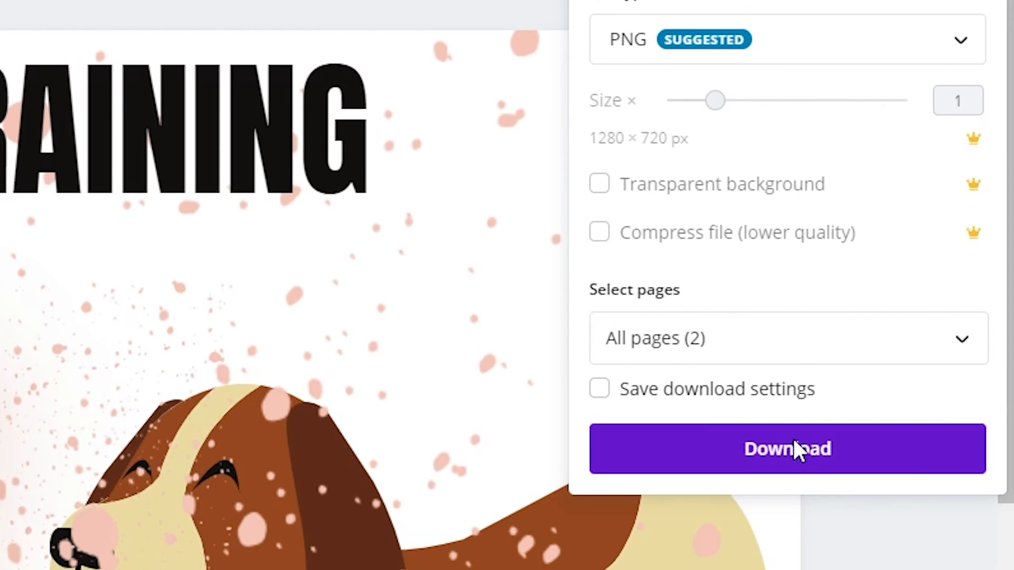
left_click(794, 448)
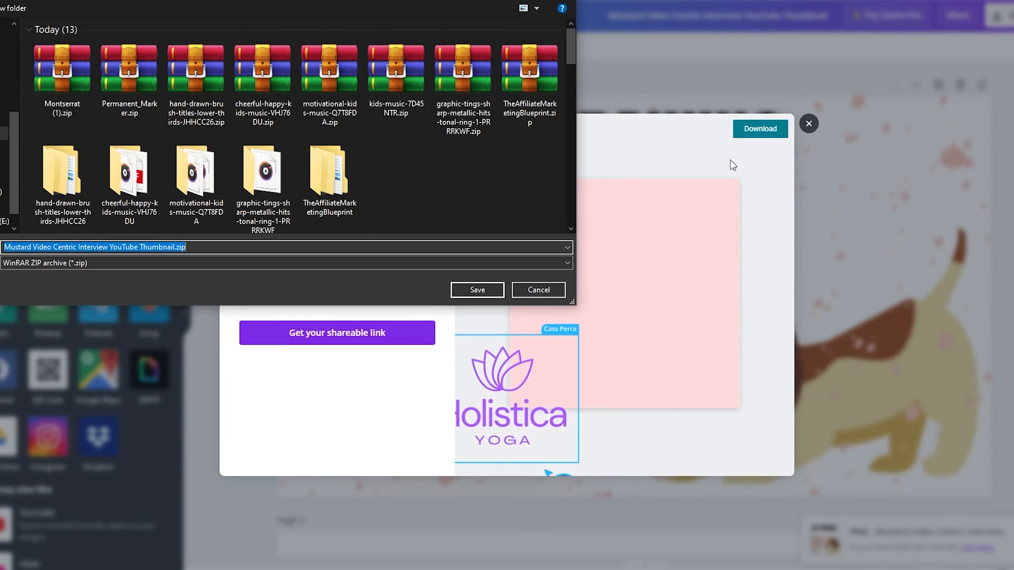
left_click(492, 293)
left_click(808, 124)
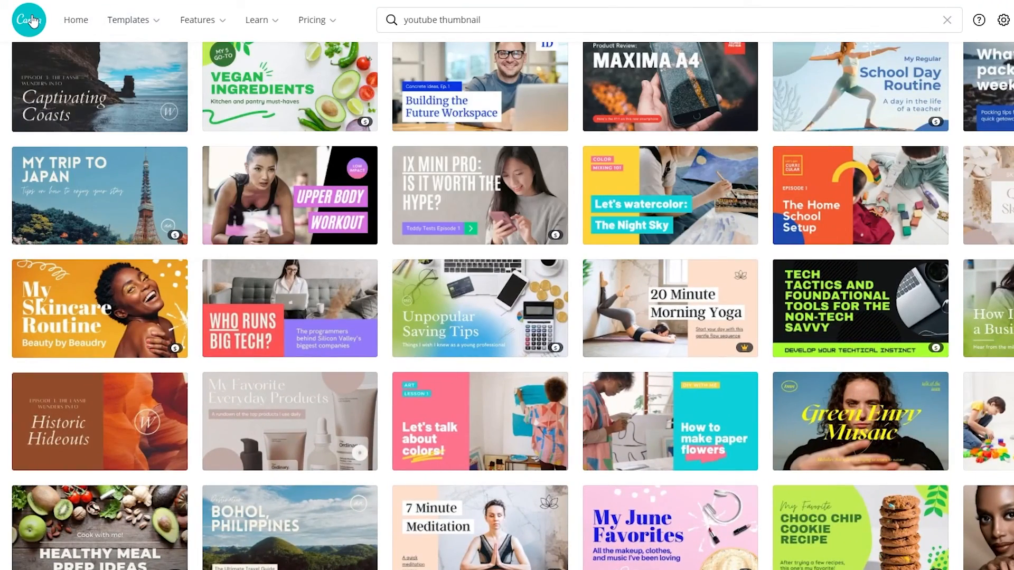
Return from the YouTube thumbnail template results to the Canva home page
left_click(33, 21)
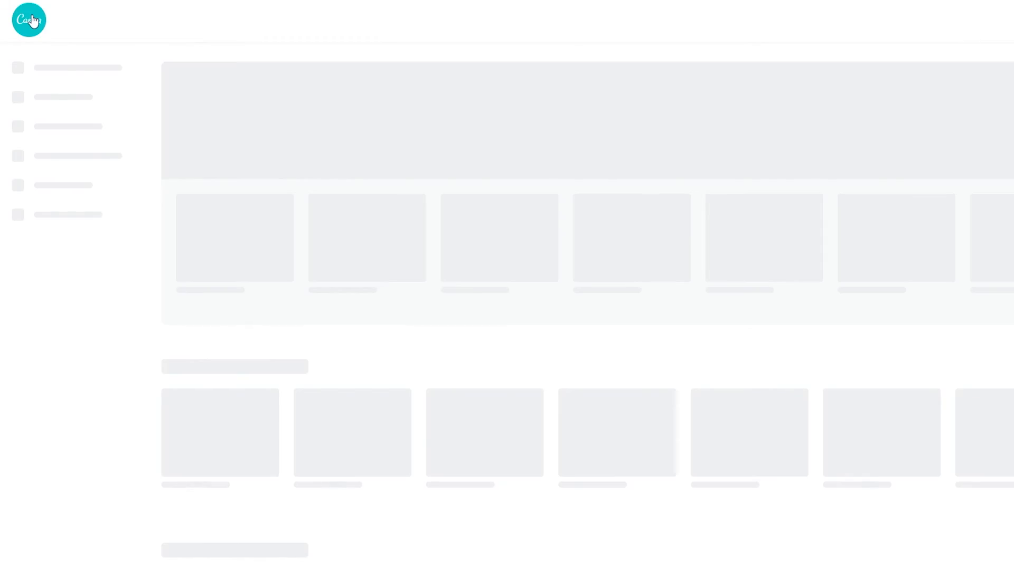